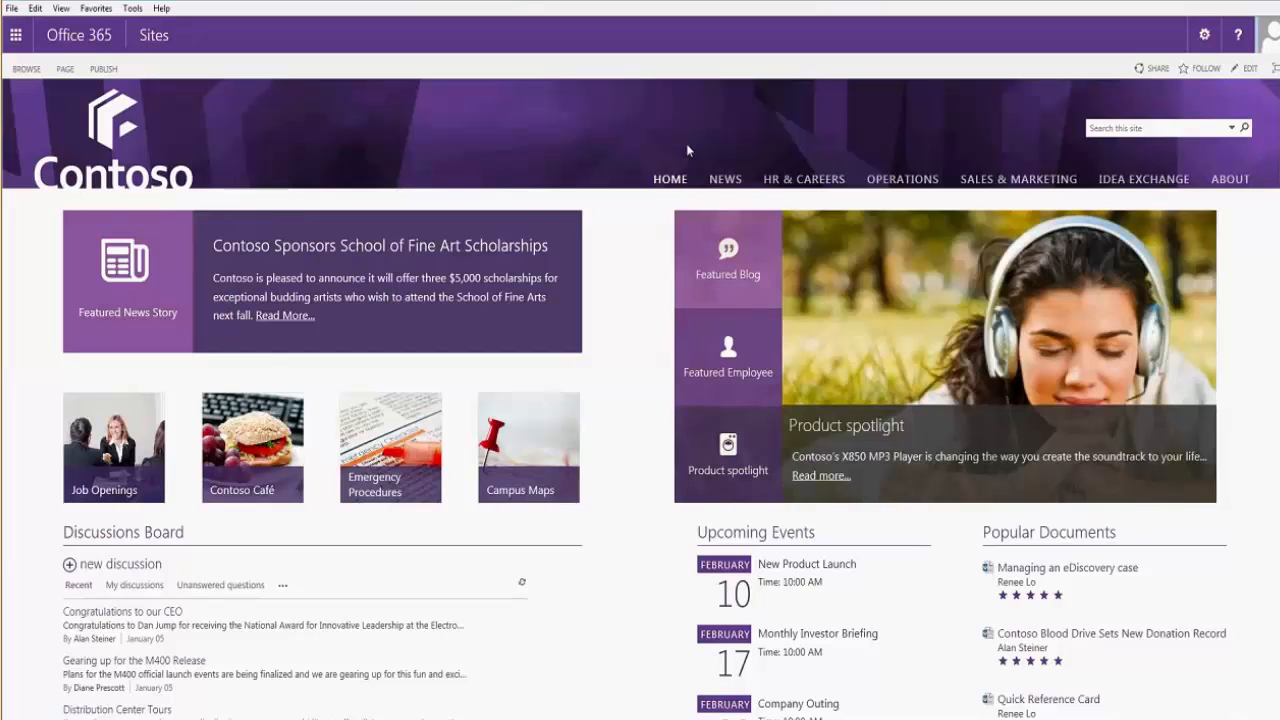
# Go from the gear menu's Site settings to the Contoso site's content types list.
pyautogui.click(1205, 36)
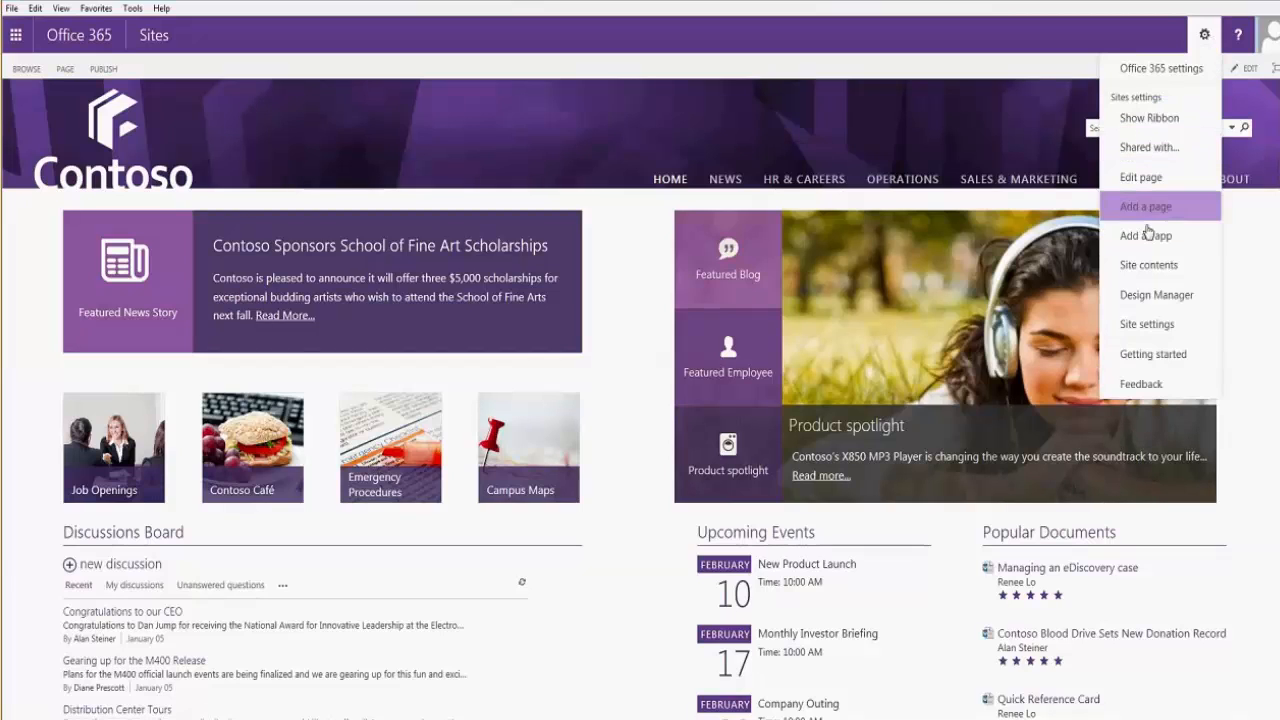
pyautogui.click(1137, 332)
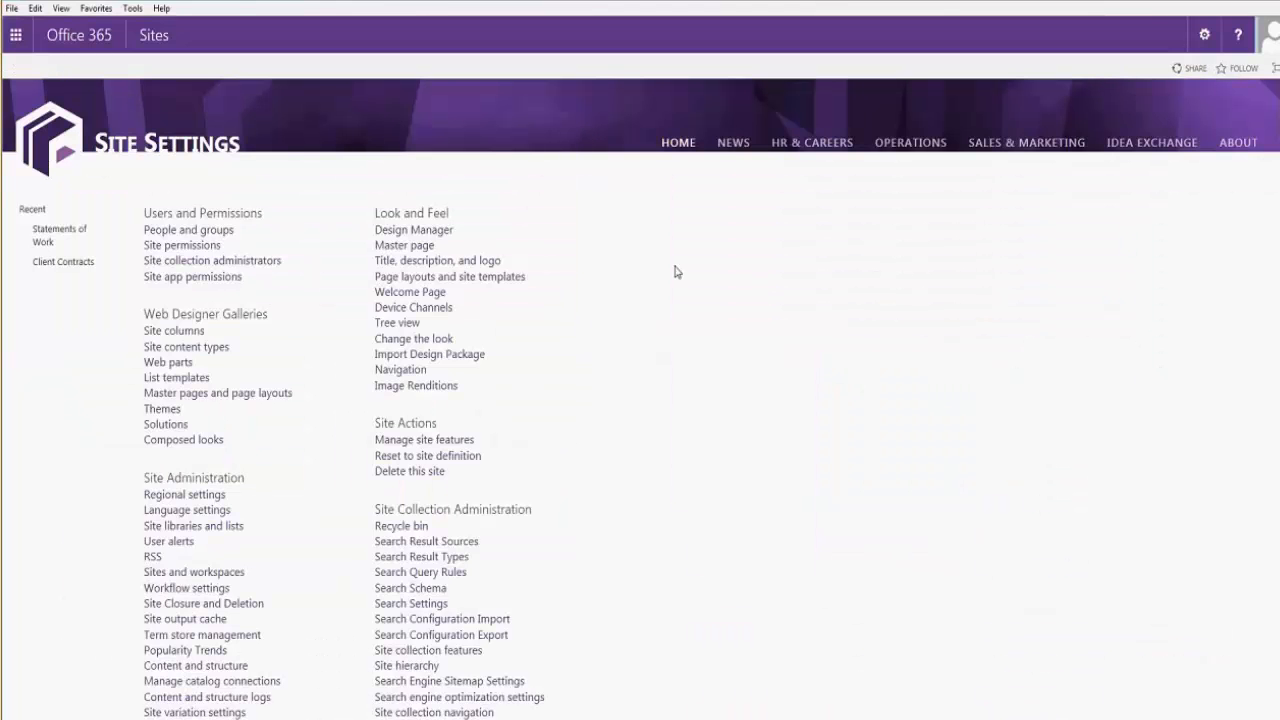
pyautogui.click(211, 350)
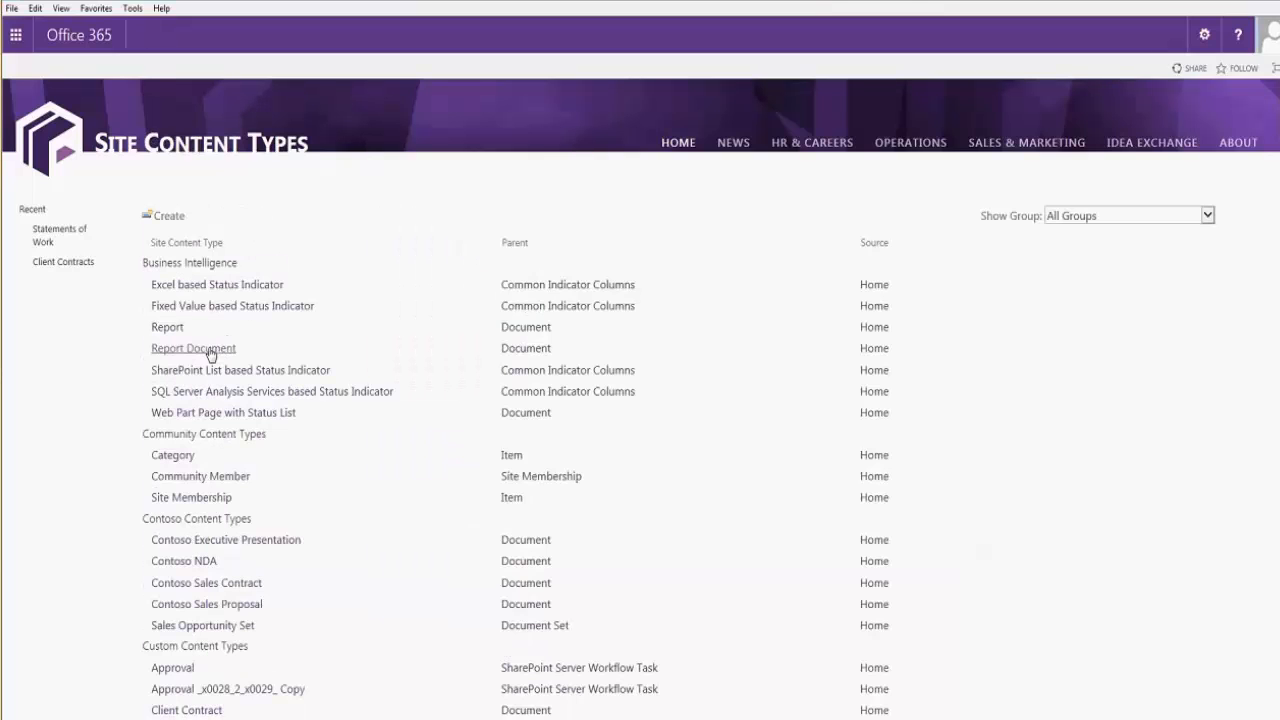
# Create a 'Non-Disclosure Agreement' site content type with Document as its parent.
pyautogui.click(170, 216)
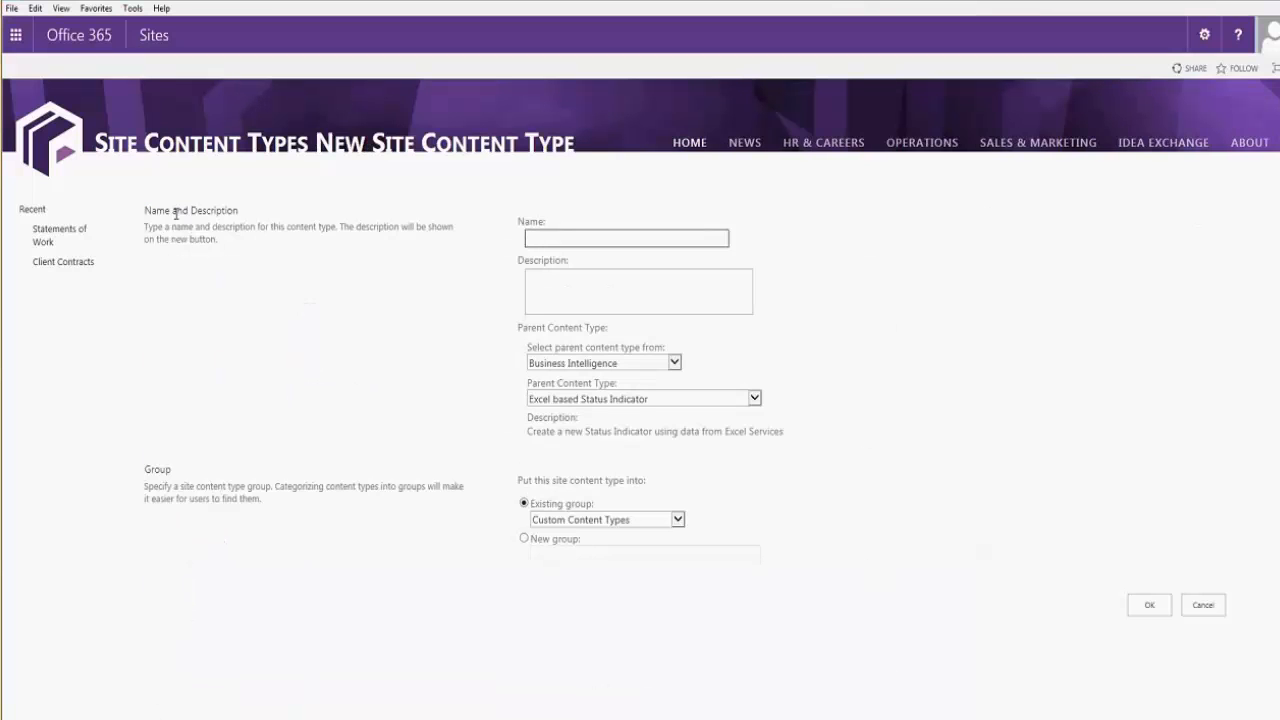
pyautogui.write('Non-Disclosure Agreement')
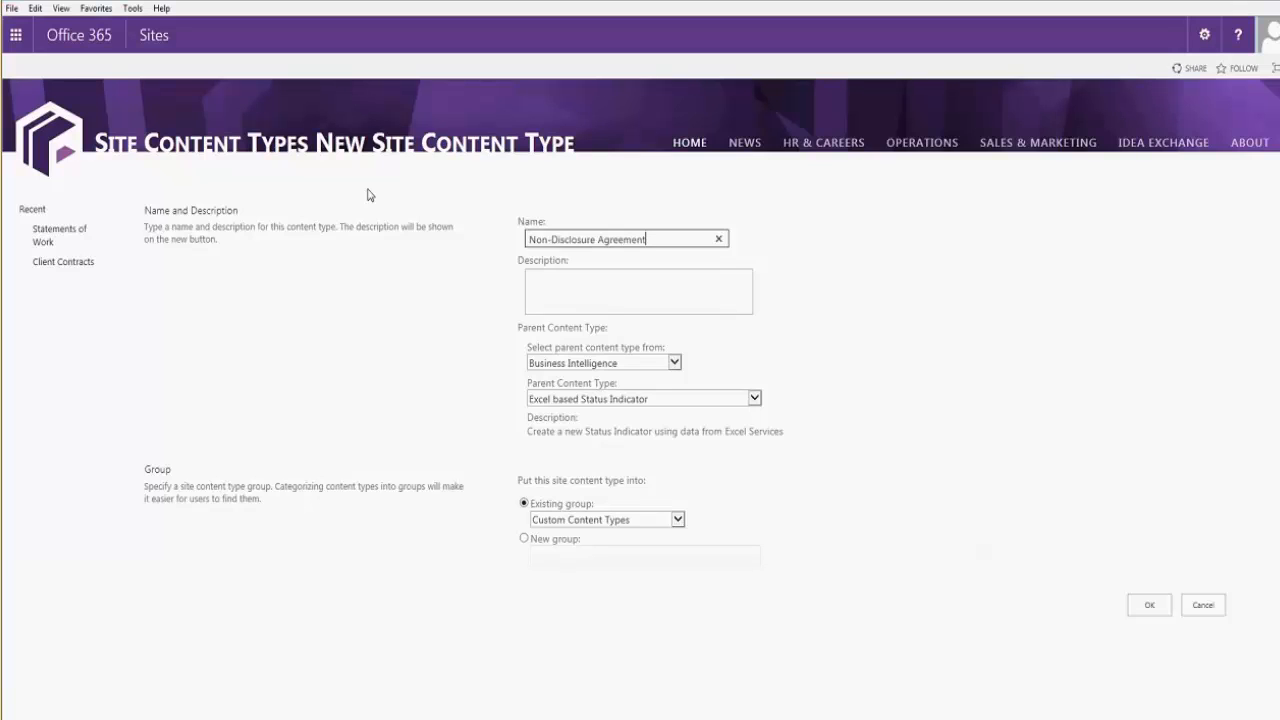
pyautogui.click(675, 364)
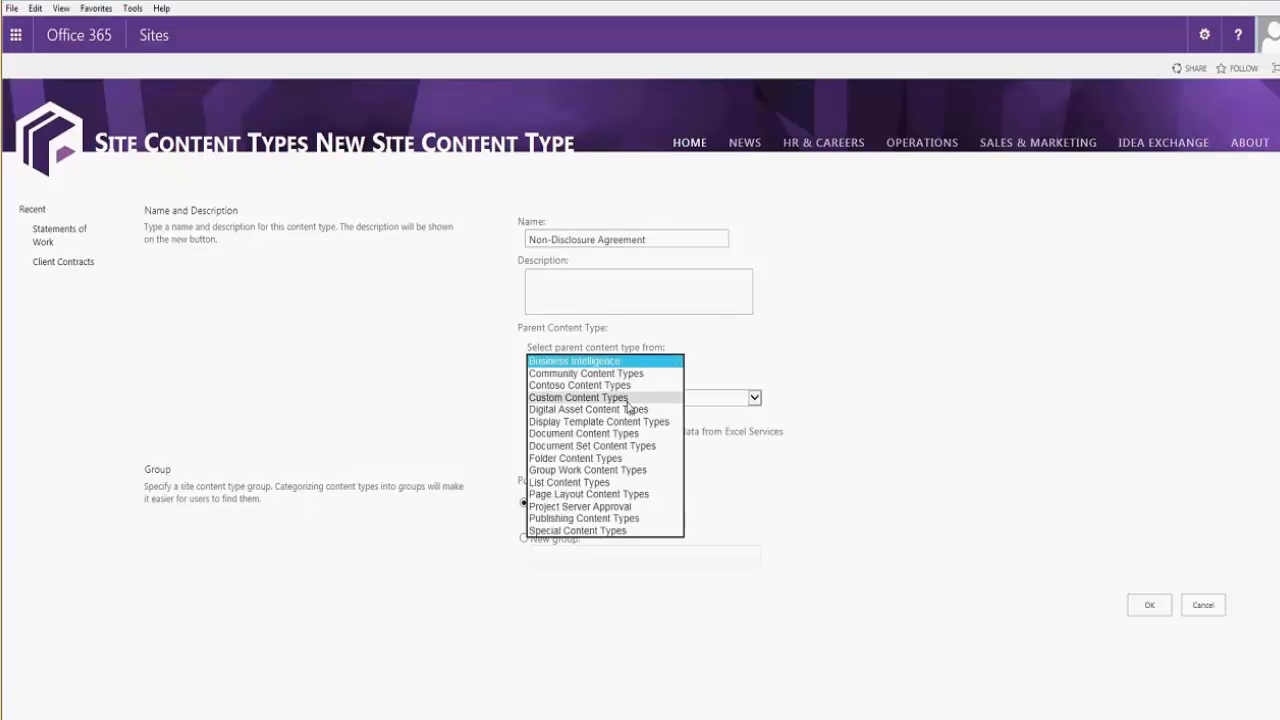
pyautogui.click(610, 433)
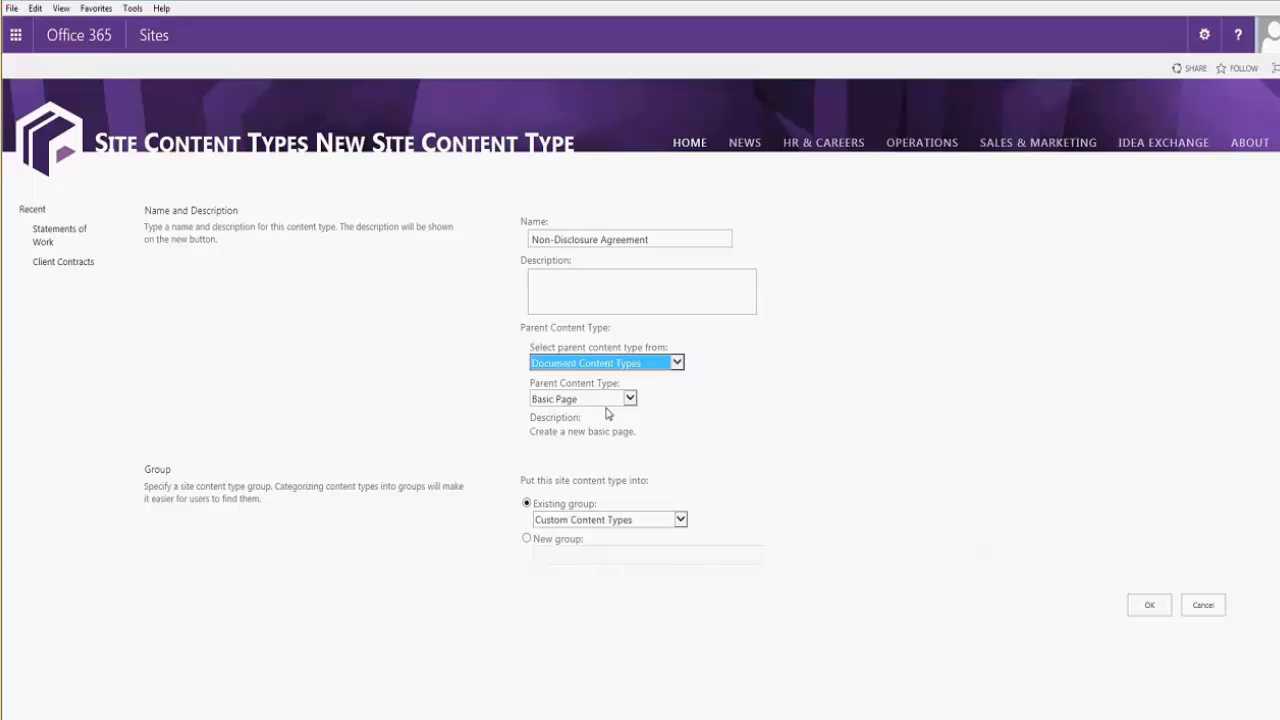
pyautogui.click(609, 401)
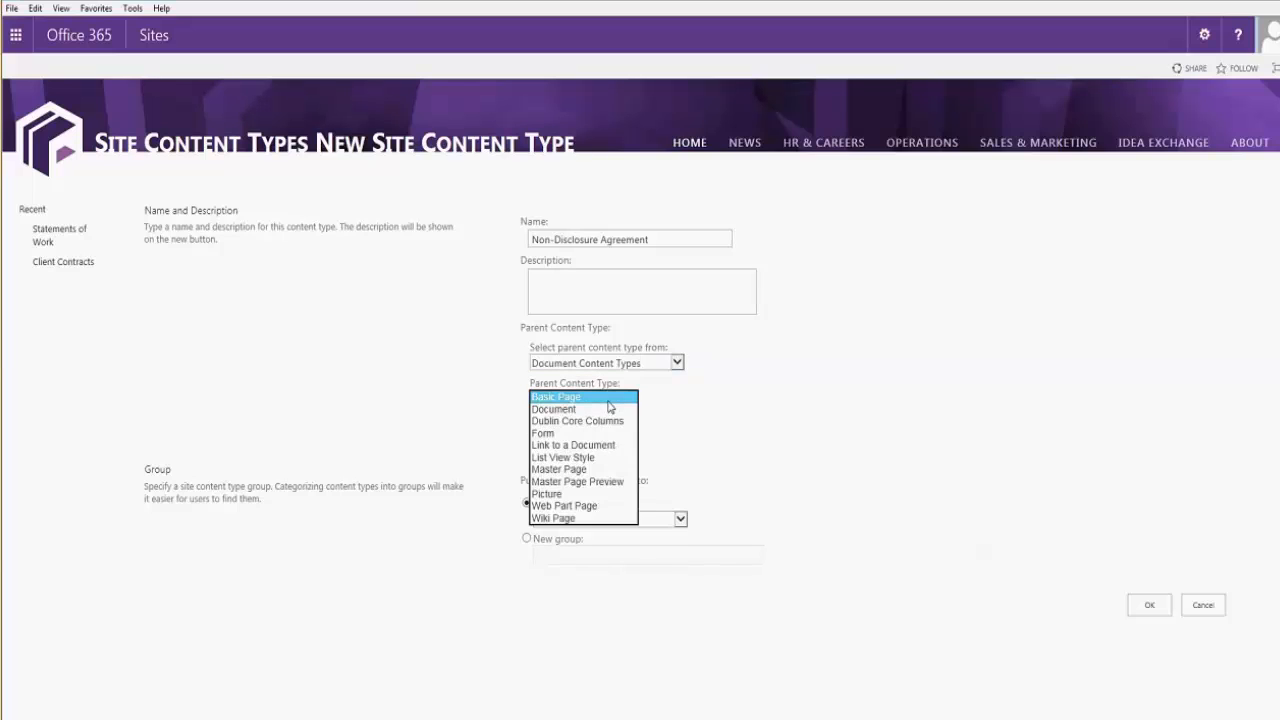
pyautogui.click(592, 410)
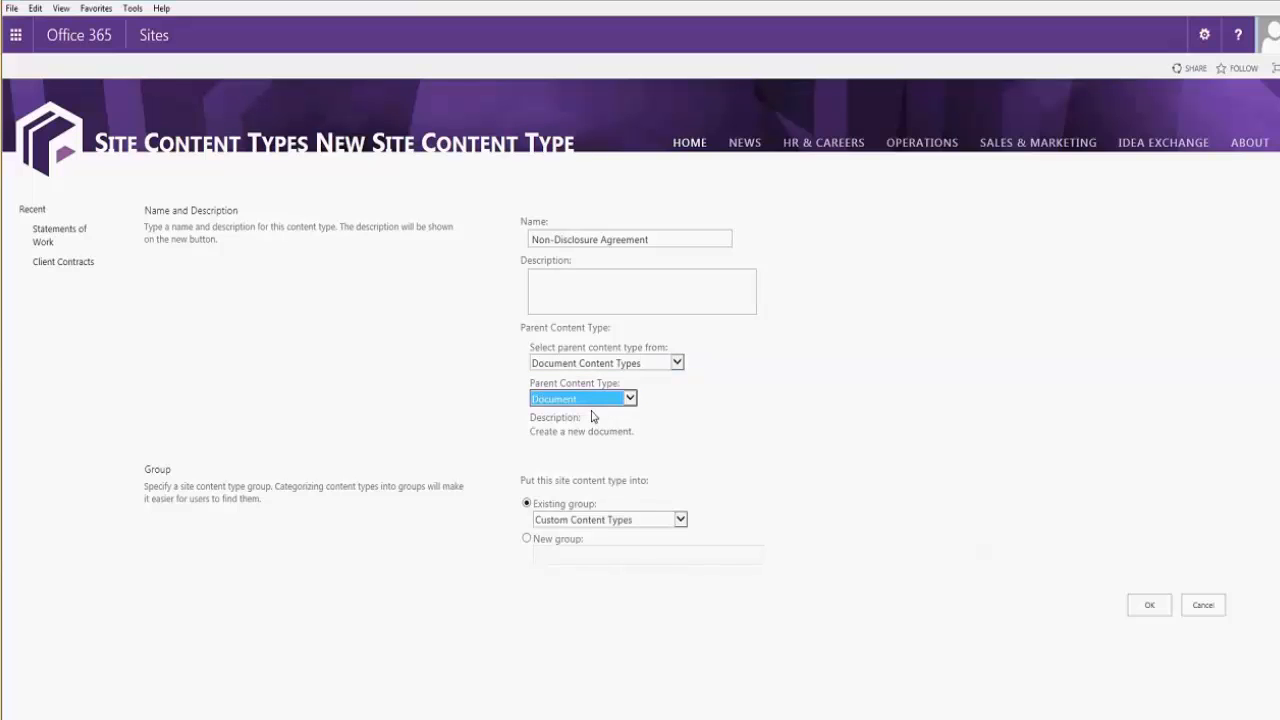
pyautogui.click(1145, 606)
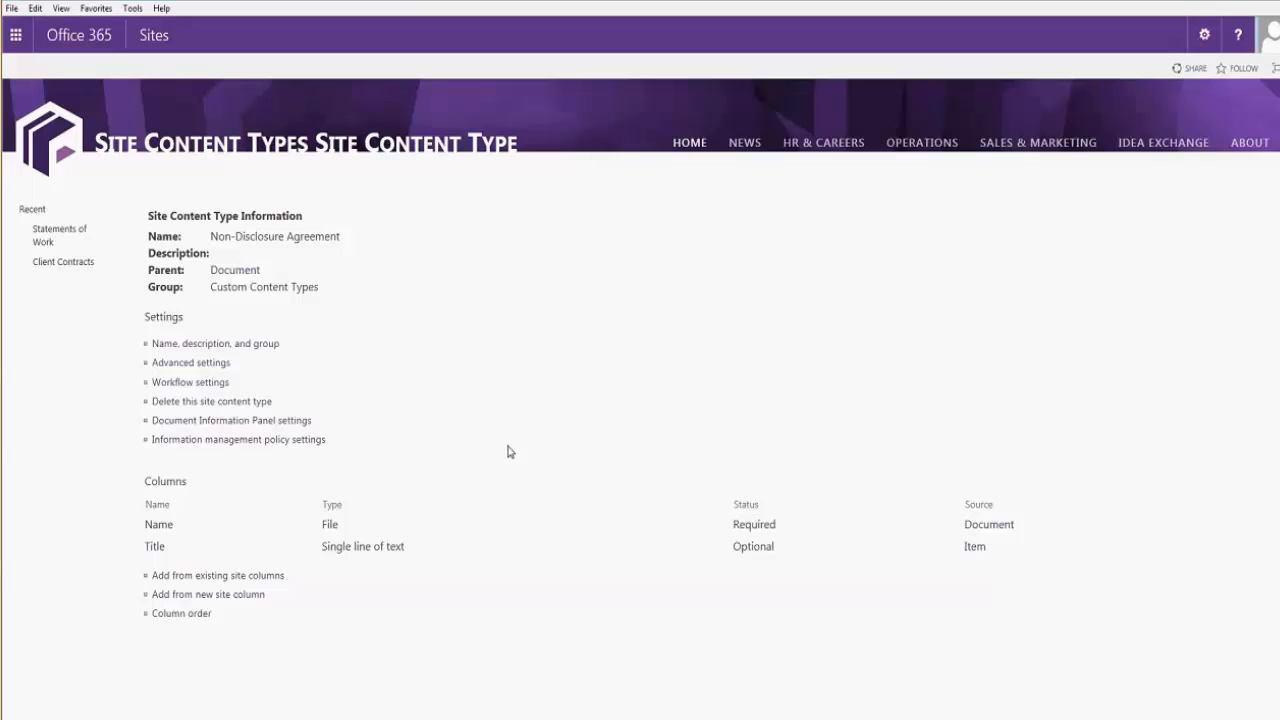
# Add the existing Date Signed and Signed By site columns to the content type.
pyautogui.click(214, 578)
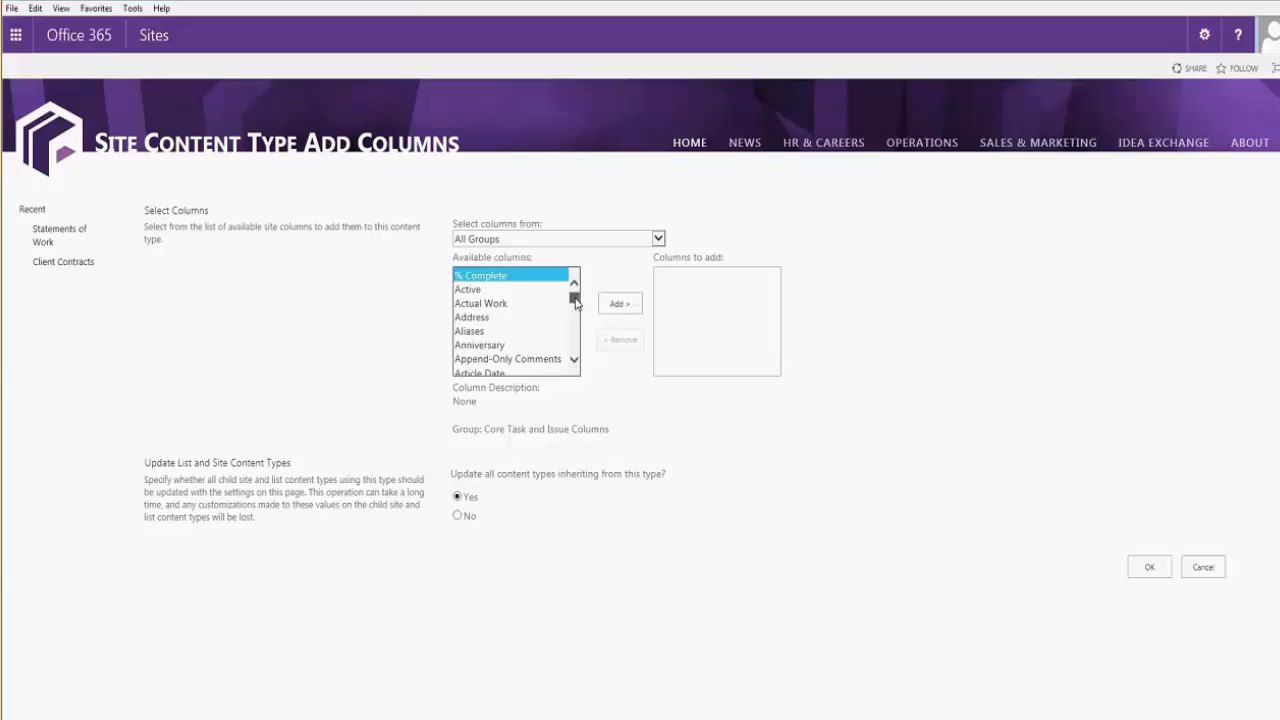
pyautogui.moveTo(575, 303); pyautogui.dragTo(576, 313)
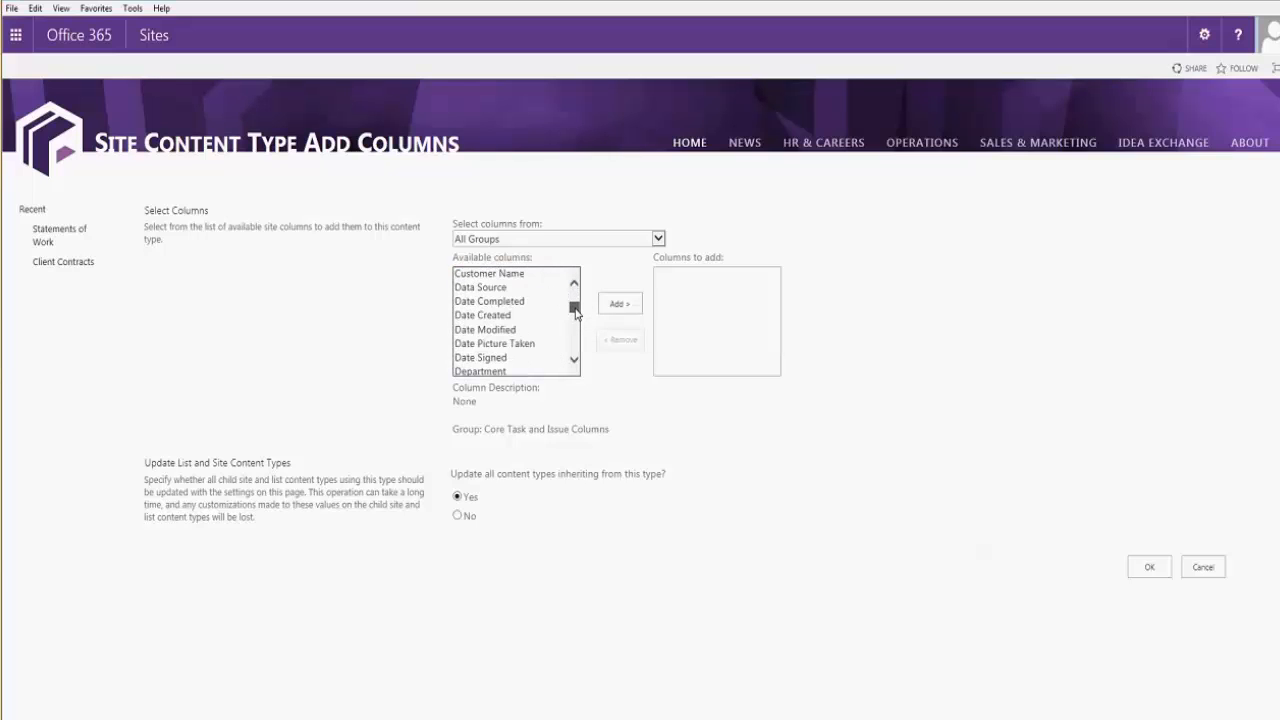
pyautogui.click(496, 357)
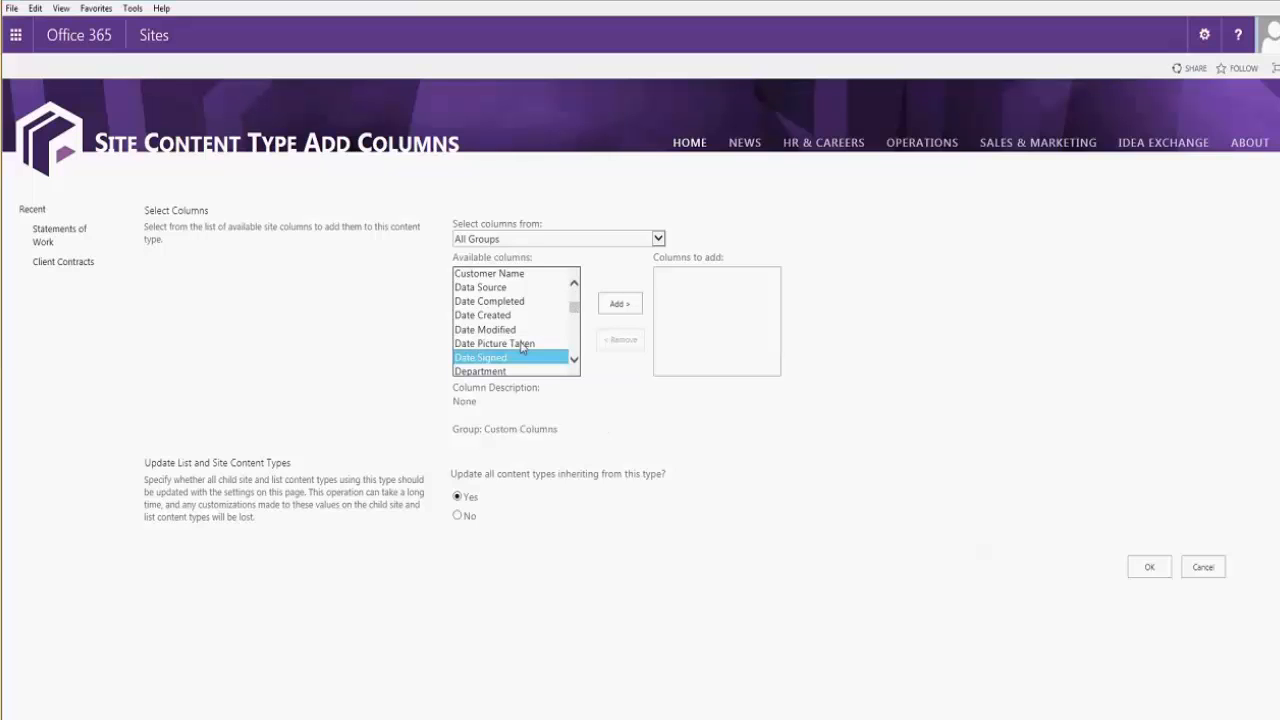
pyautogui.click(608, 310)
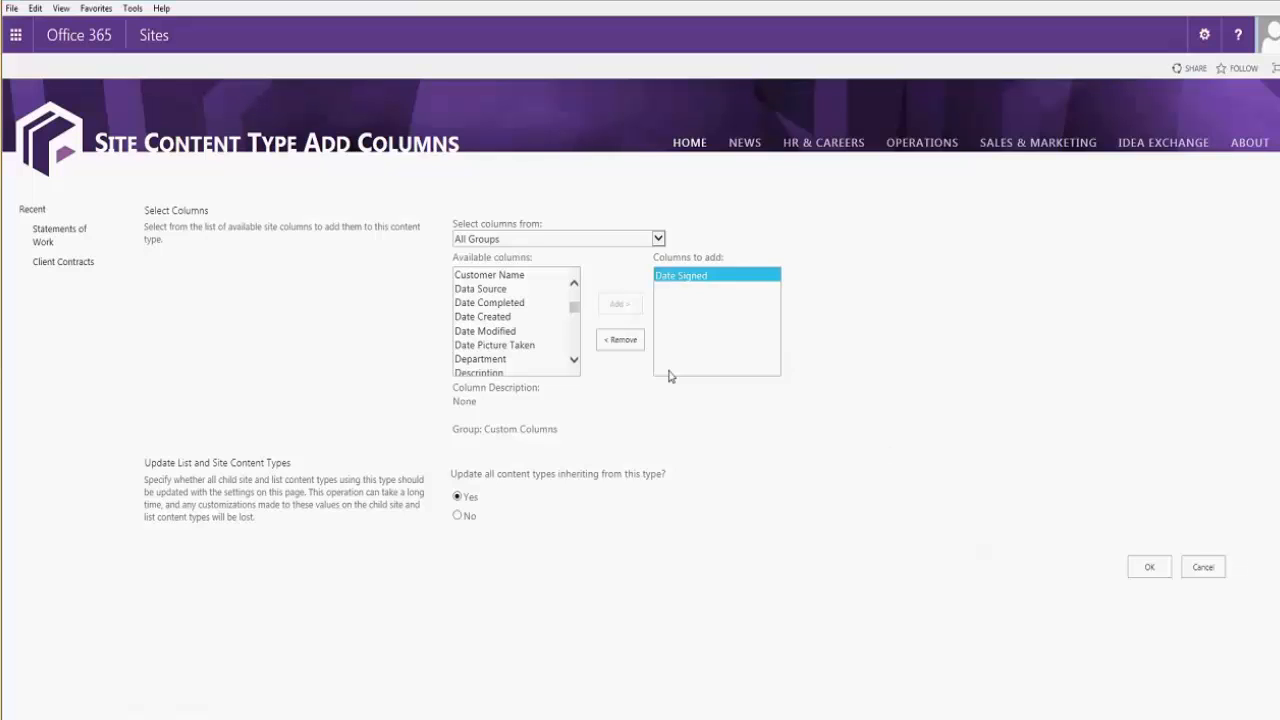
pyautogui.moveTo(576, 315); pyautogui.dragTo(577, 342)
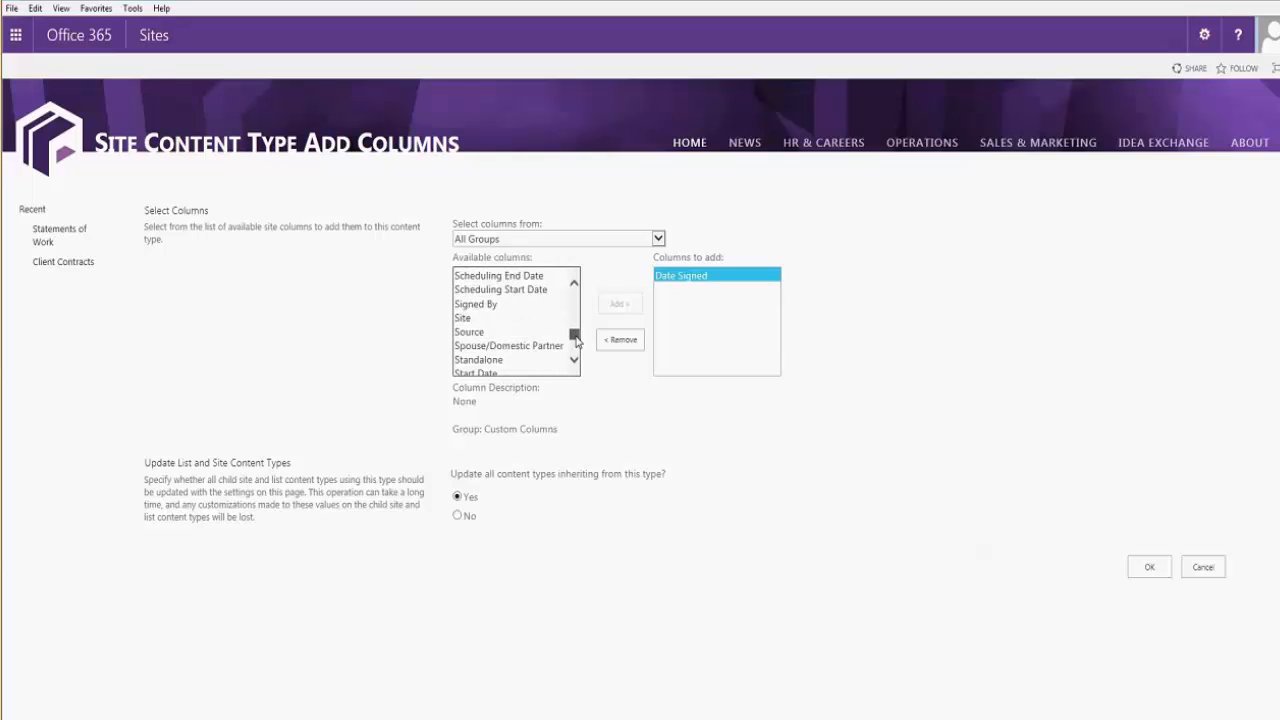
pyautogui.click(508, 305)
pyautogui.click(619, 304)
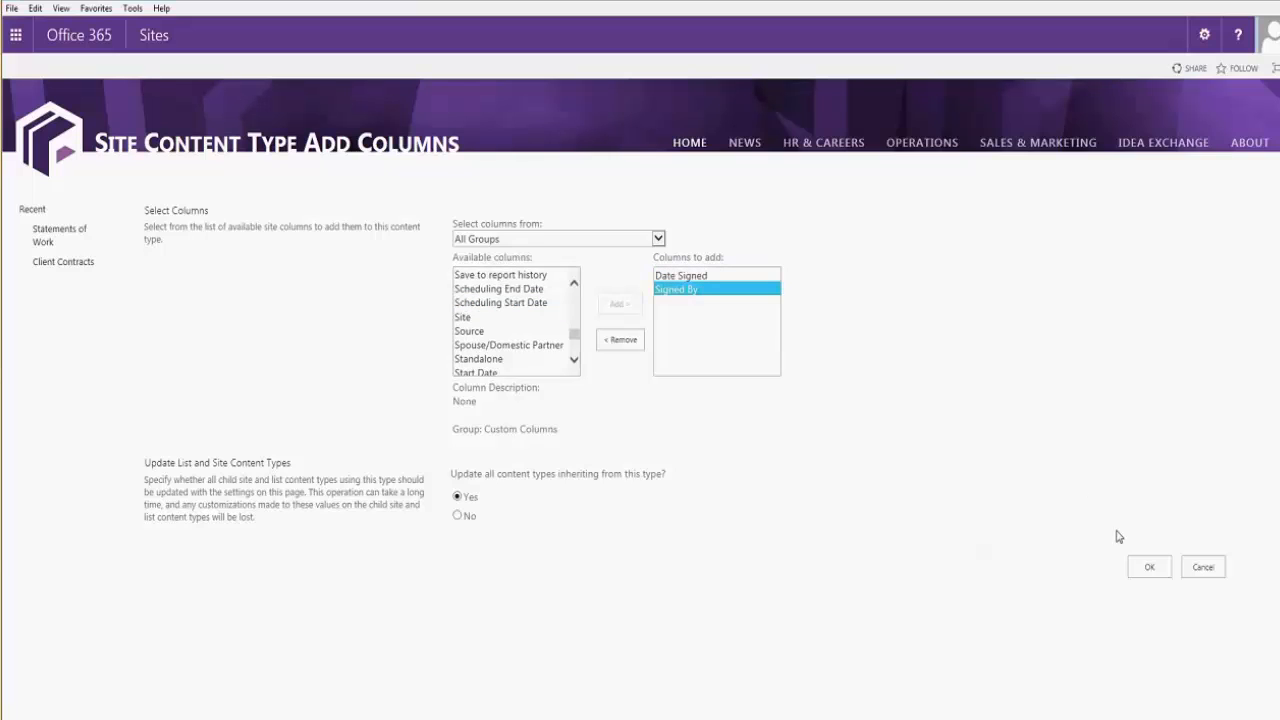
pyautogui.click(1149, 567)
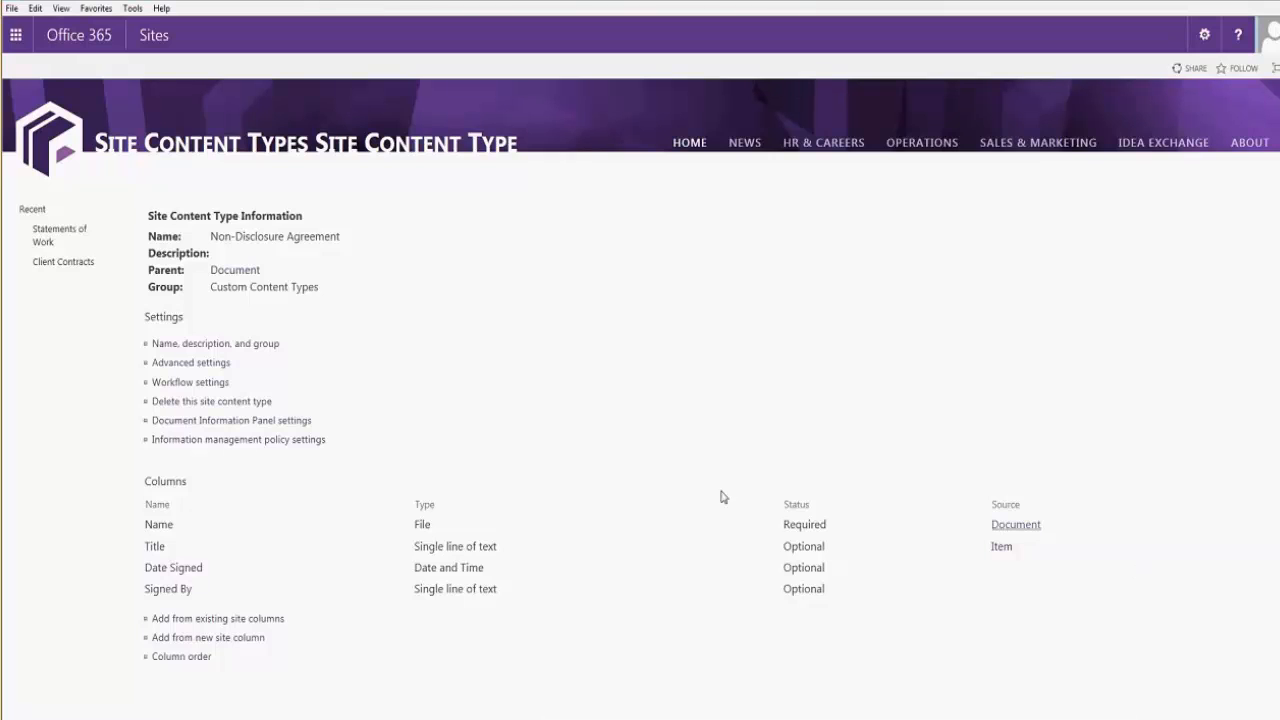
# Make both the Date Signed and Signed By columns Required.
pyautogui.click(172, 571)
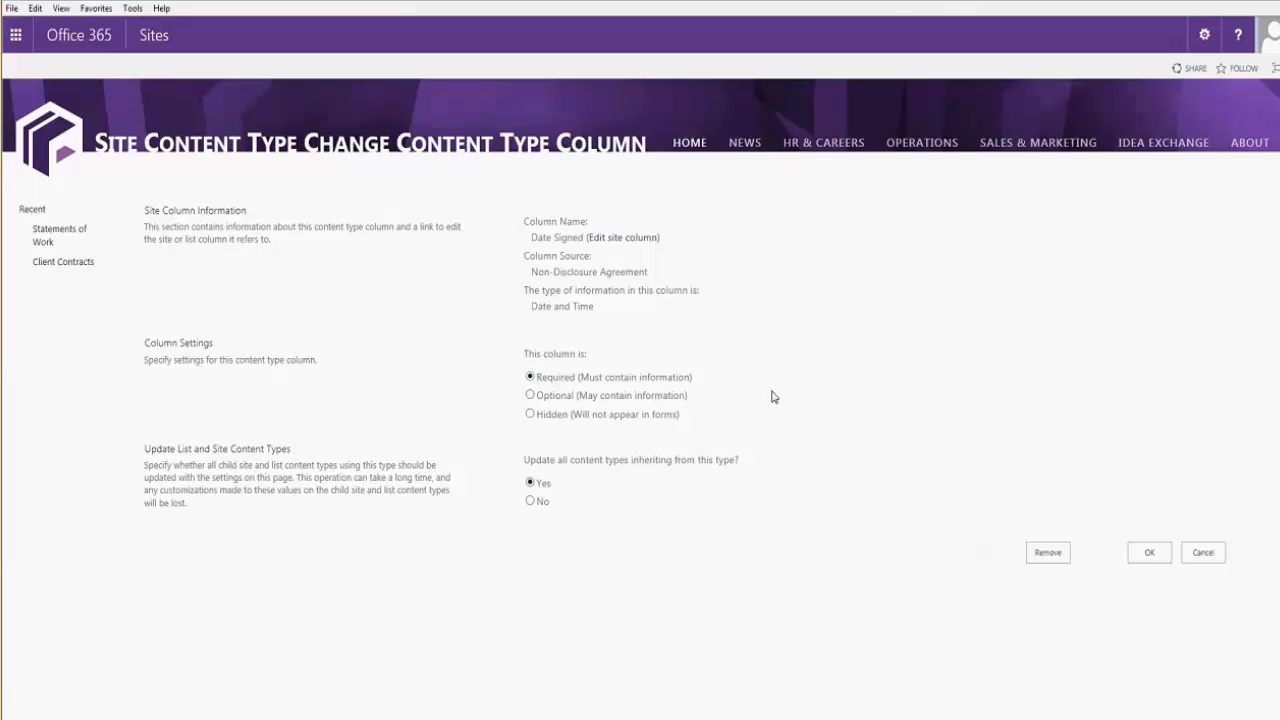
pyautogui.click(1158, 558)
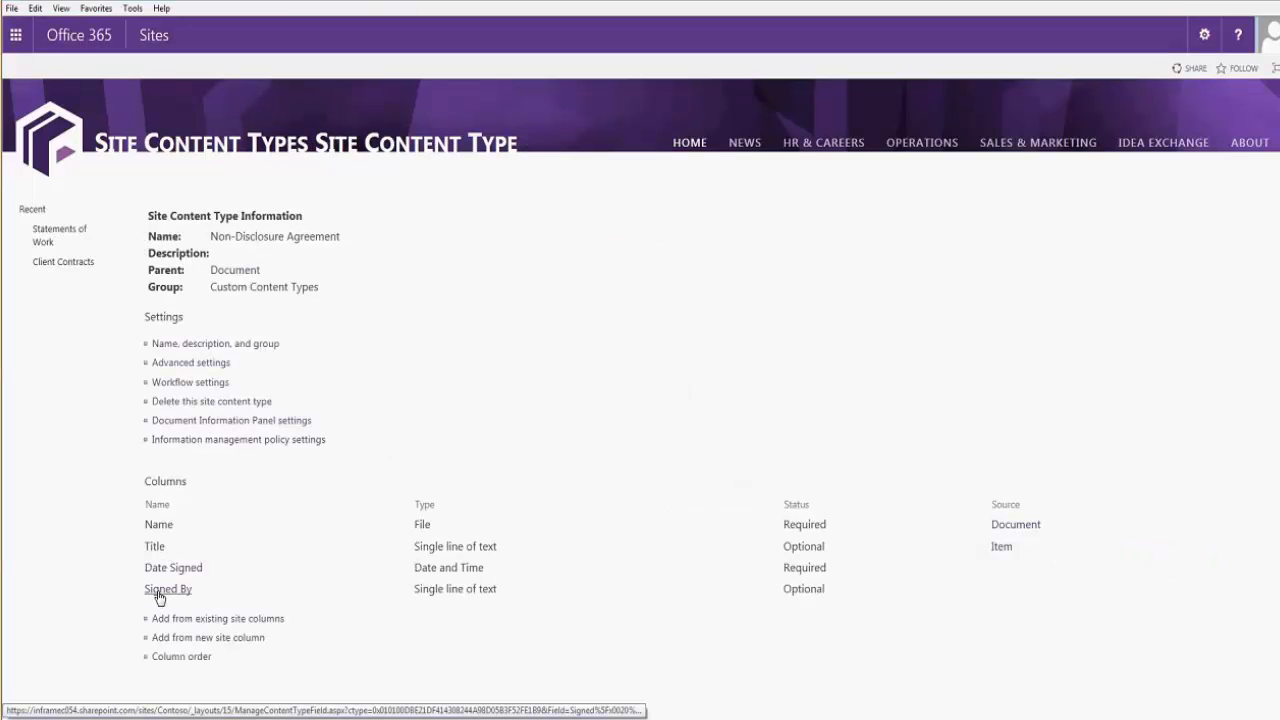
pyautogui.click(158, 592)
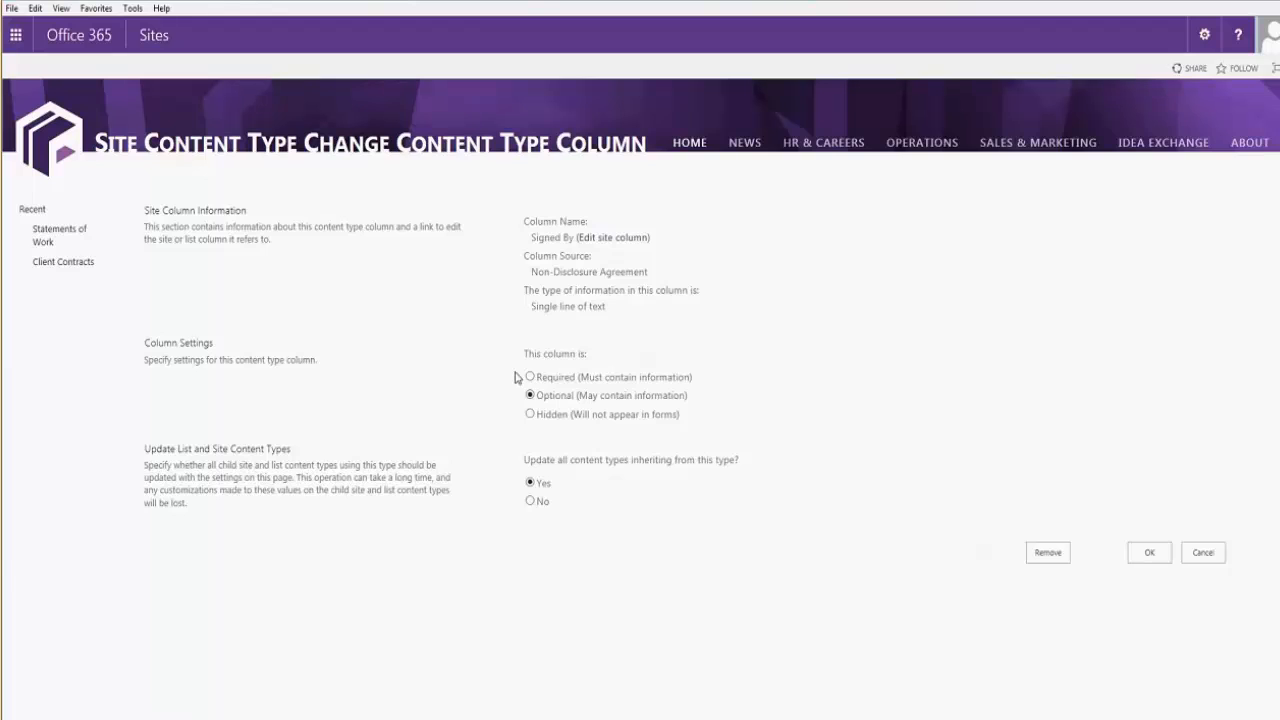
pyautogui.click(1143, 550)
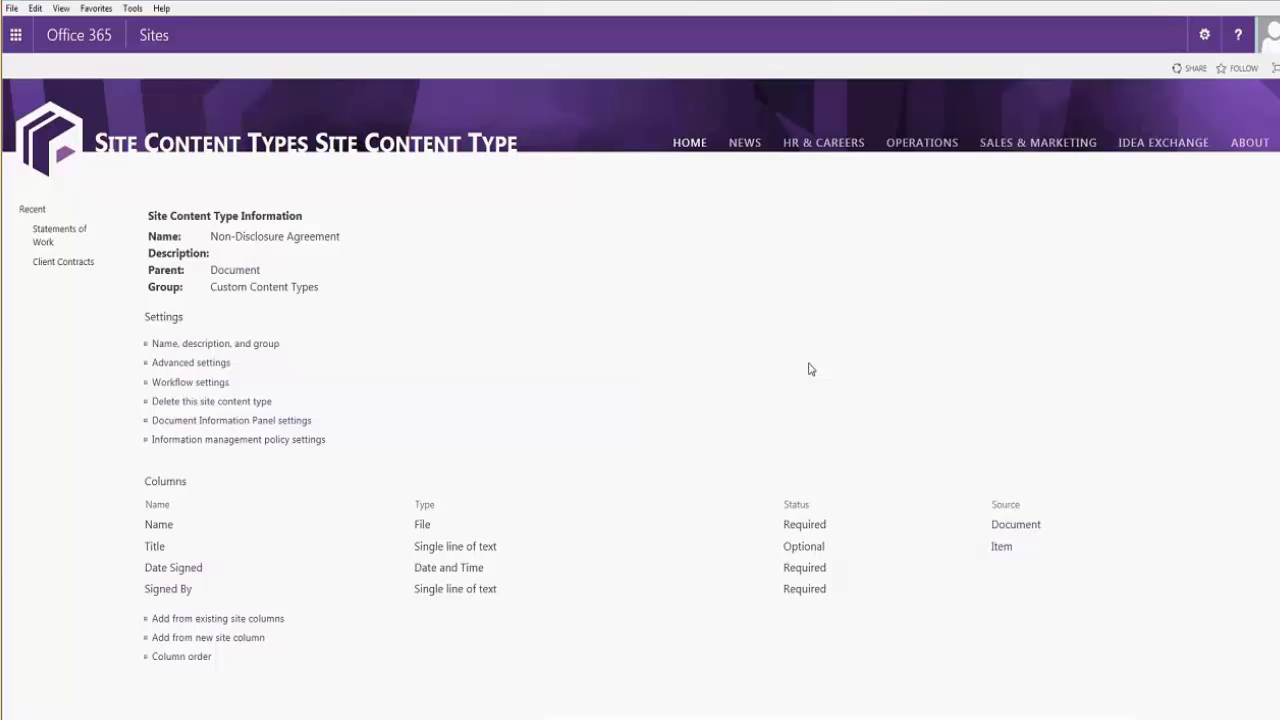
# Write the policy statement 'Retain for Date Signed + 2 Years.', enable retention, and add a stage.
pyautogui.click(268, 441)
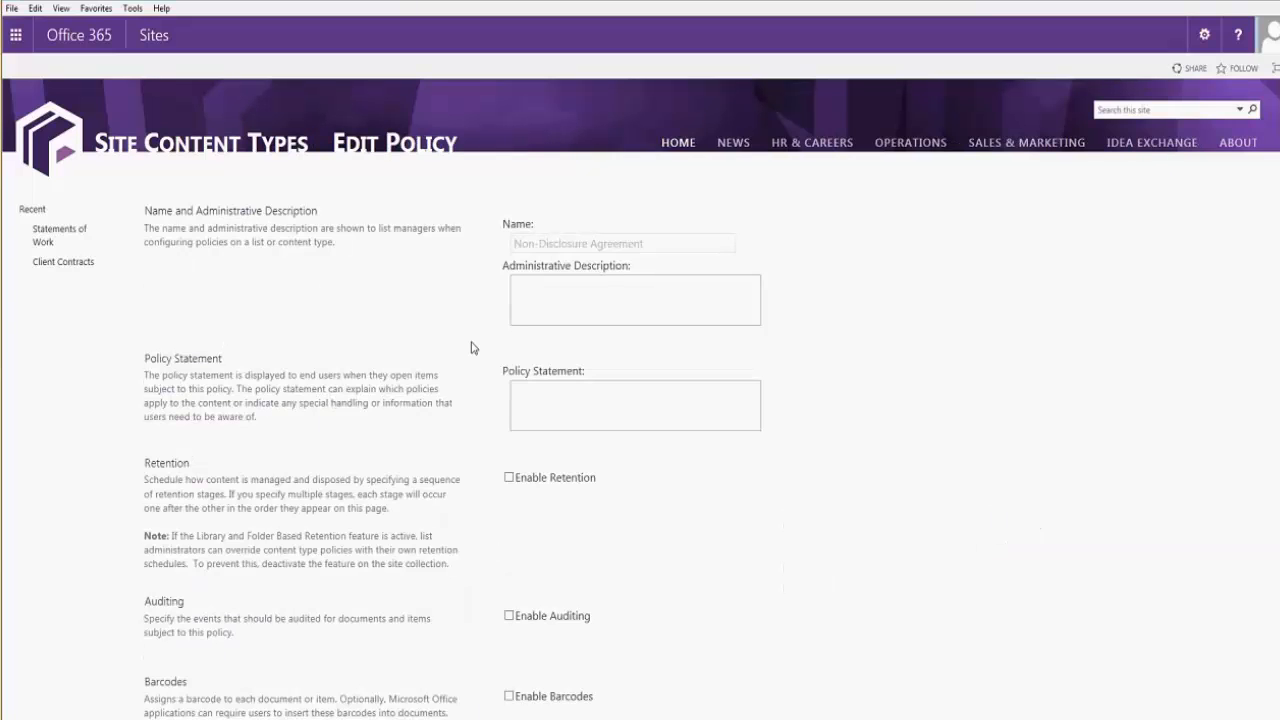
pyautogui.click(553, 392)
pyautogui.write('Retain tfor Date Signed + 2 Years.')
pyautogui.click(509, 478)
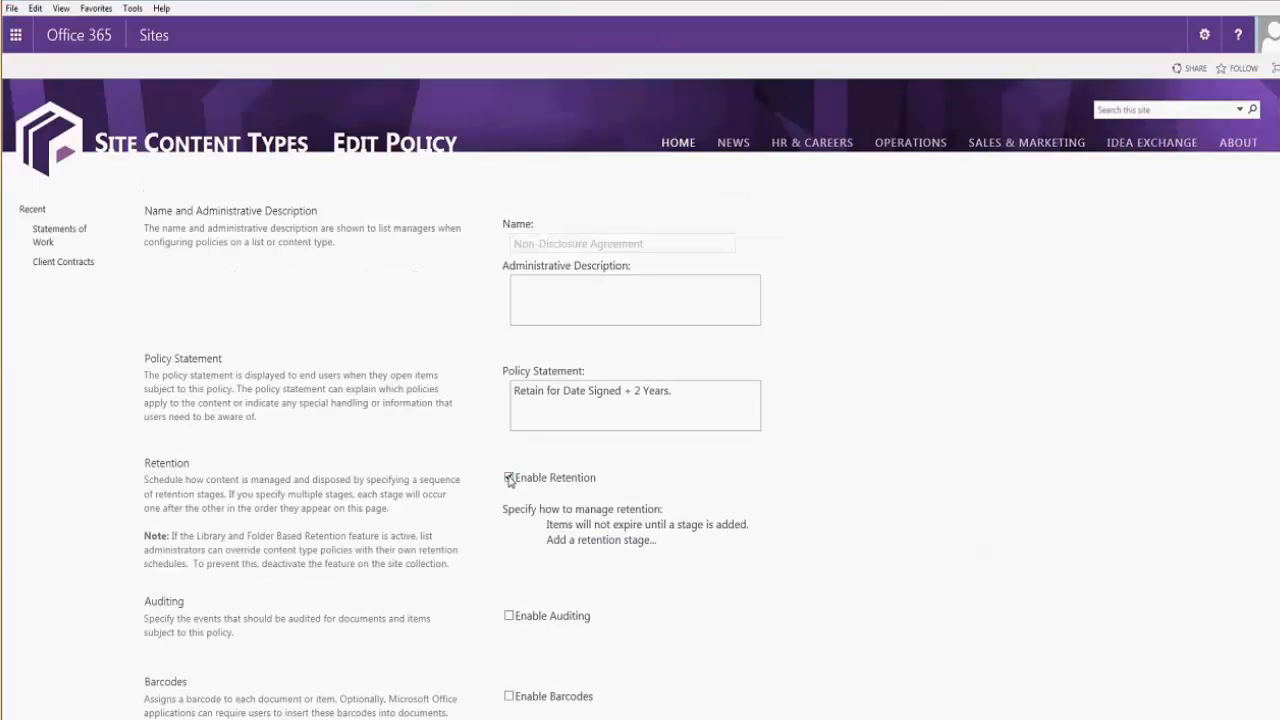
pyautogui.click(586, 541)
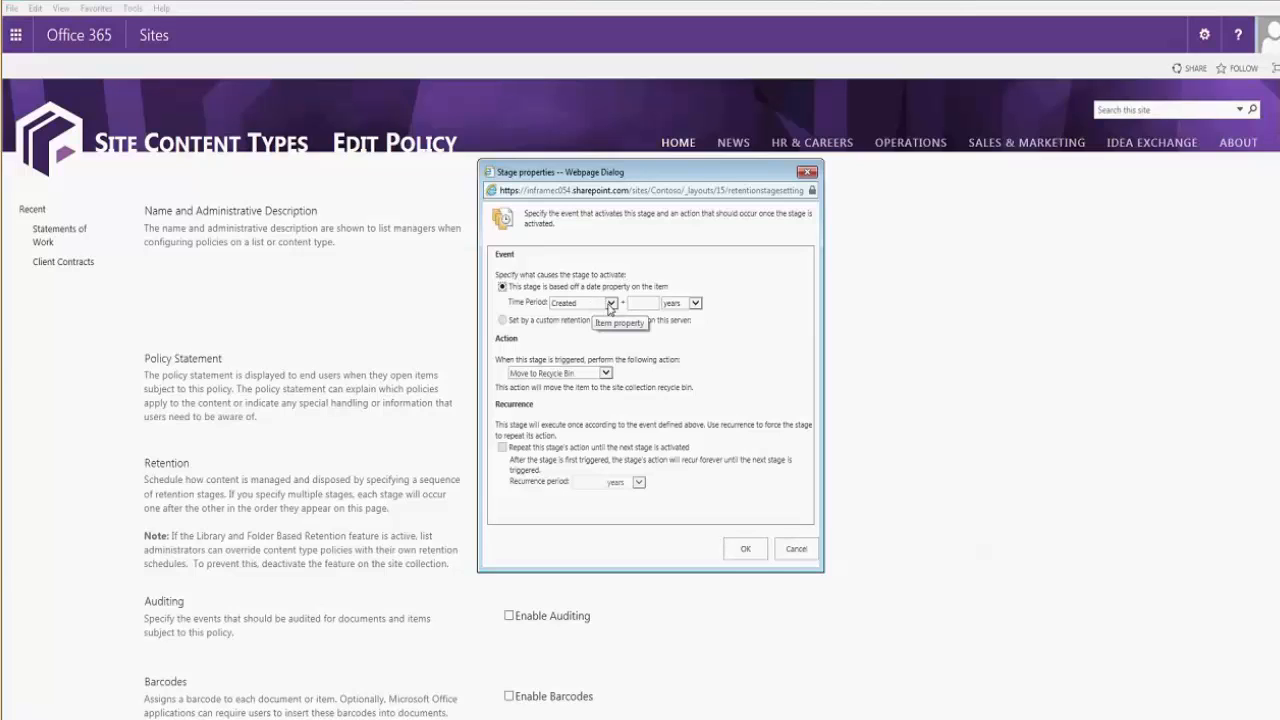
# Set the retention stage to Date Signed + 2 years with action Permanently Delete.
pyautogui.click(609, 304)
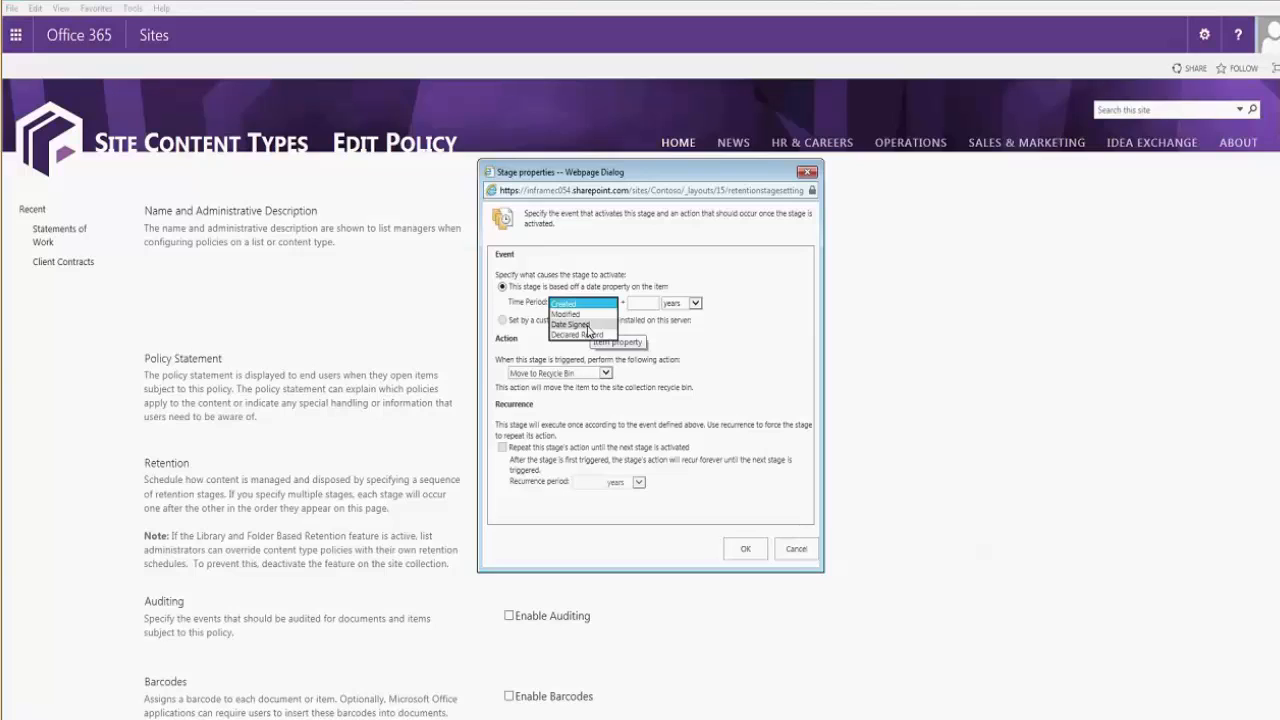
pyautogui.click(588, 326)
pyautogui.click(645, 306)
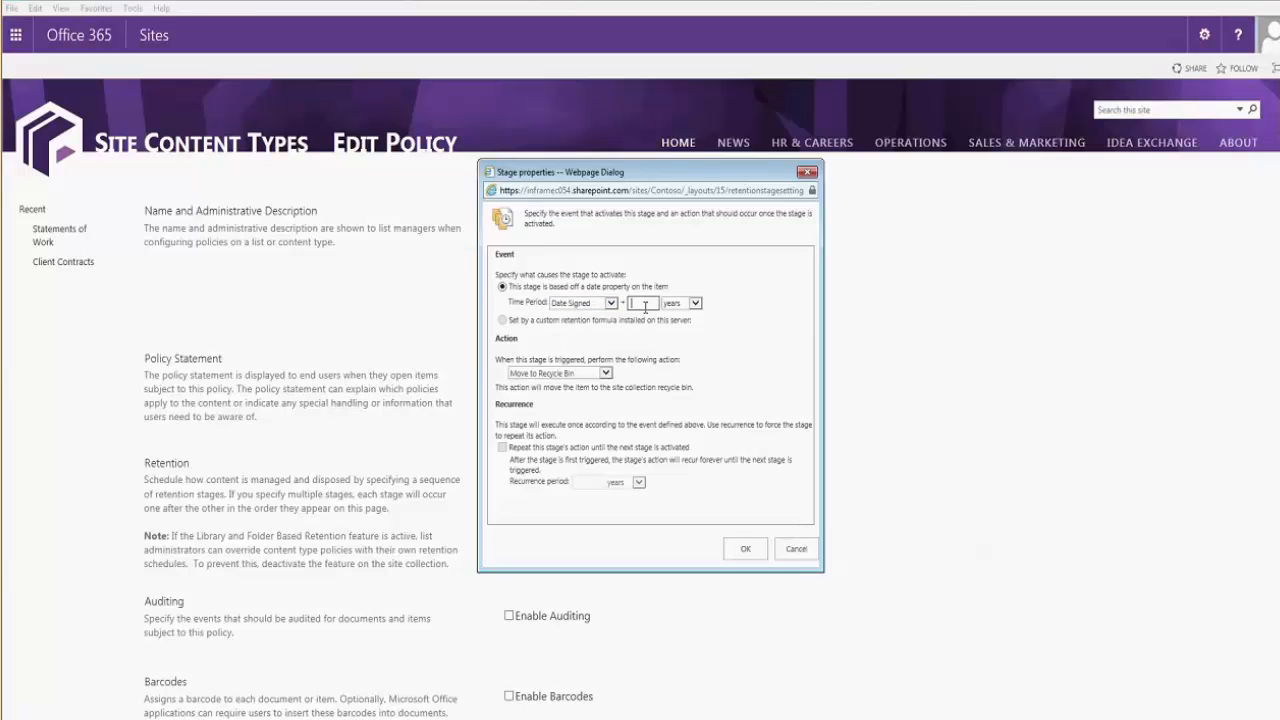
pyautogui.write('2')
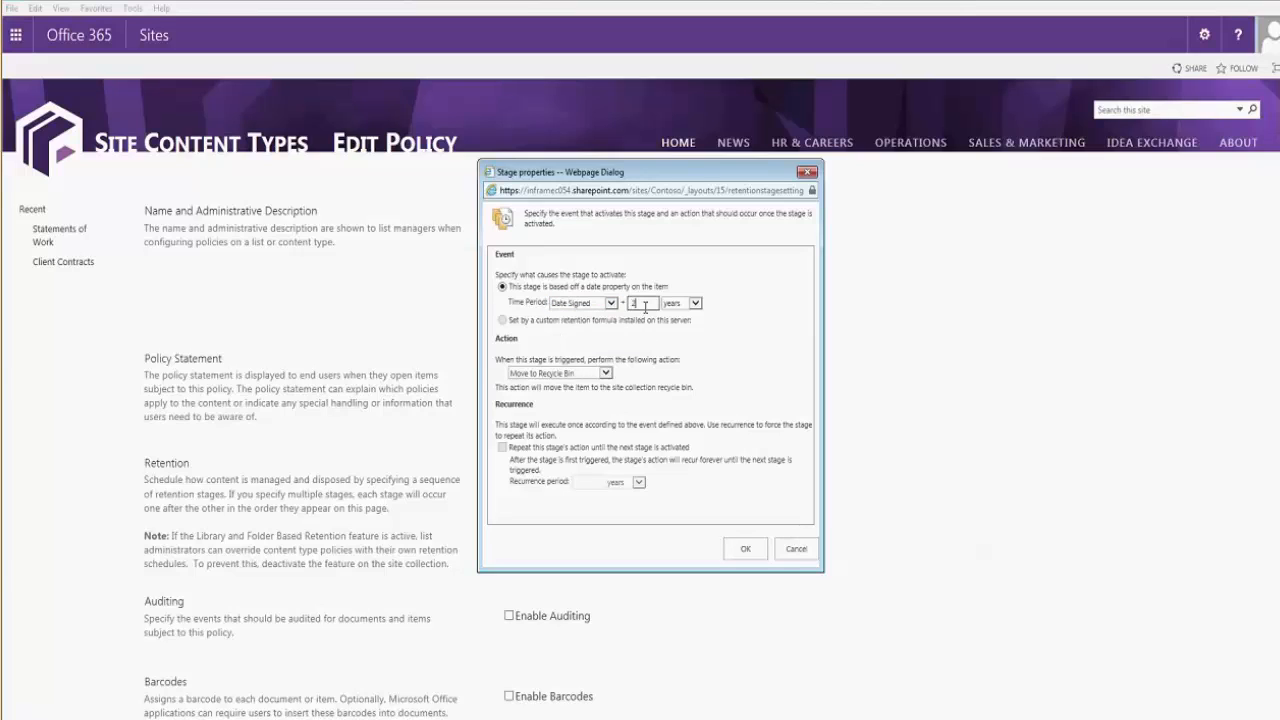
pyautogui.click(605, 373)
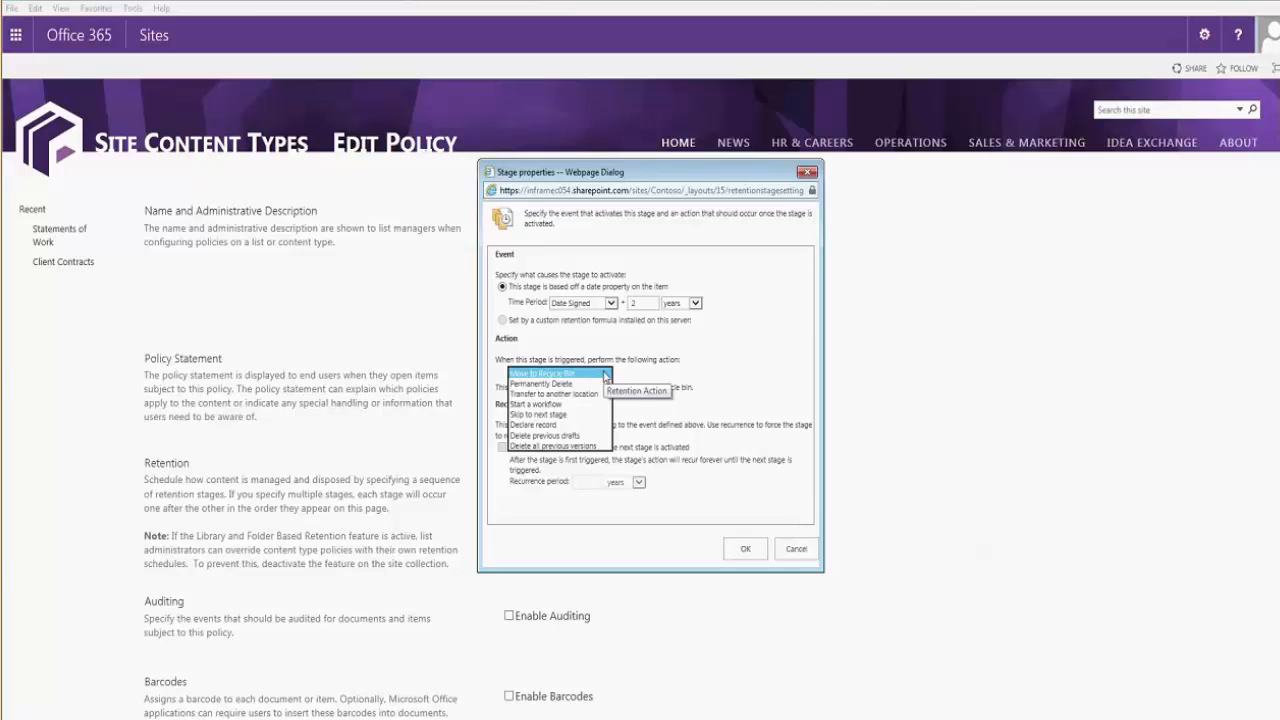
pyautogui.click(575, 385)
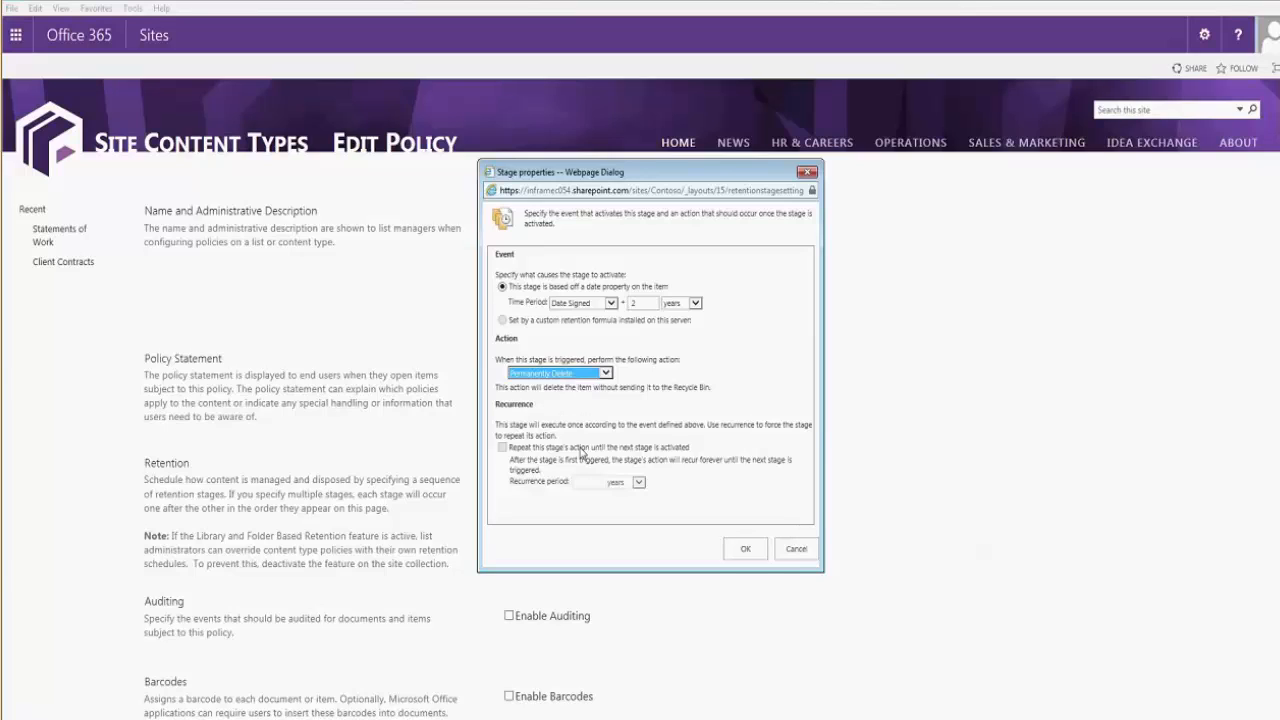
pyautogui.click(757, 559)
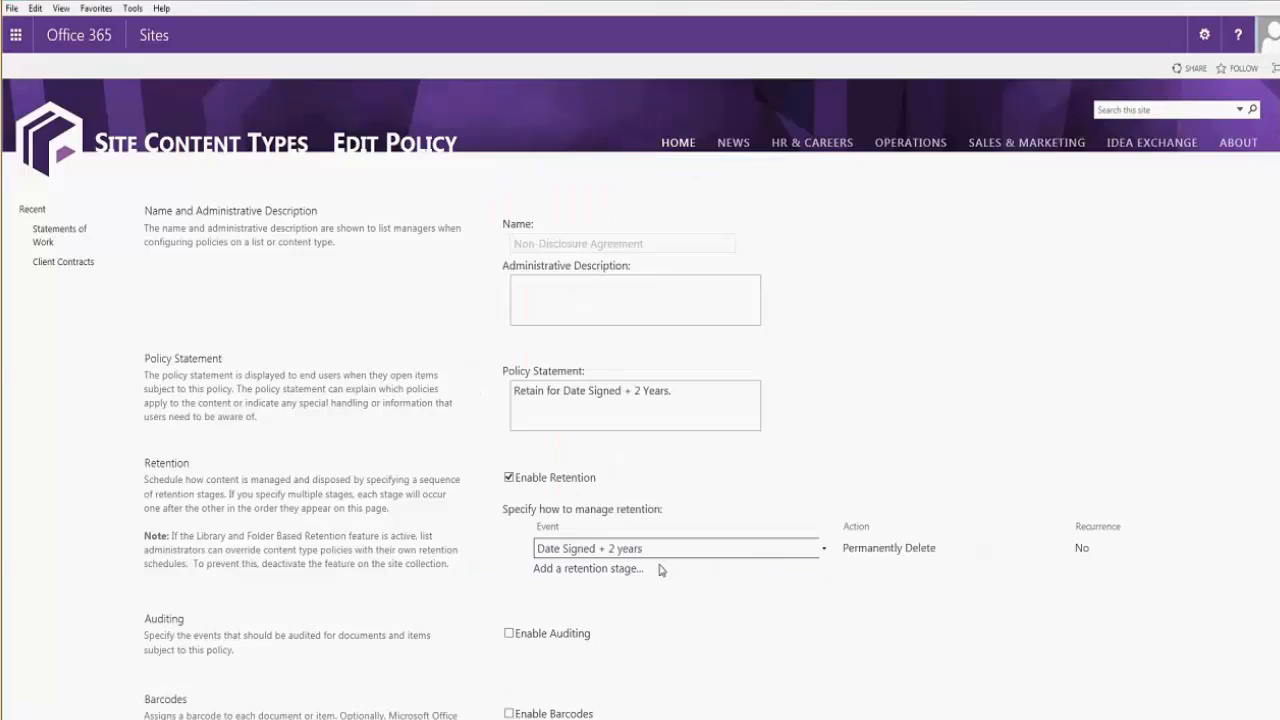
# Audit editing, check-out/check-in, moving/copying and deleting/restoring items, then save the policy.
pyautogui.click(508, 633)
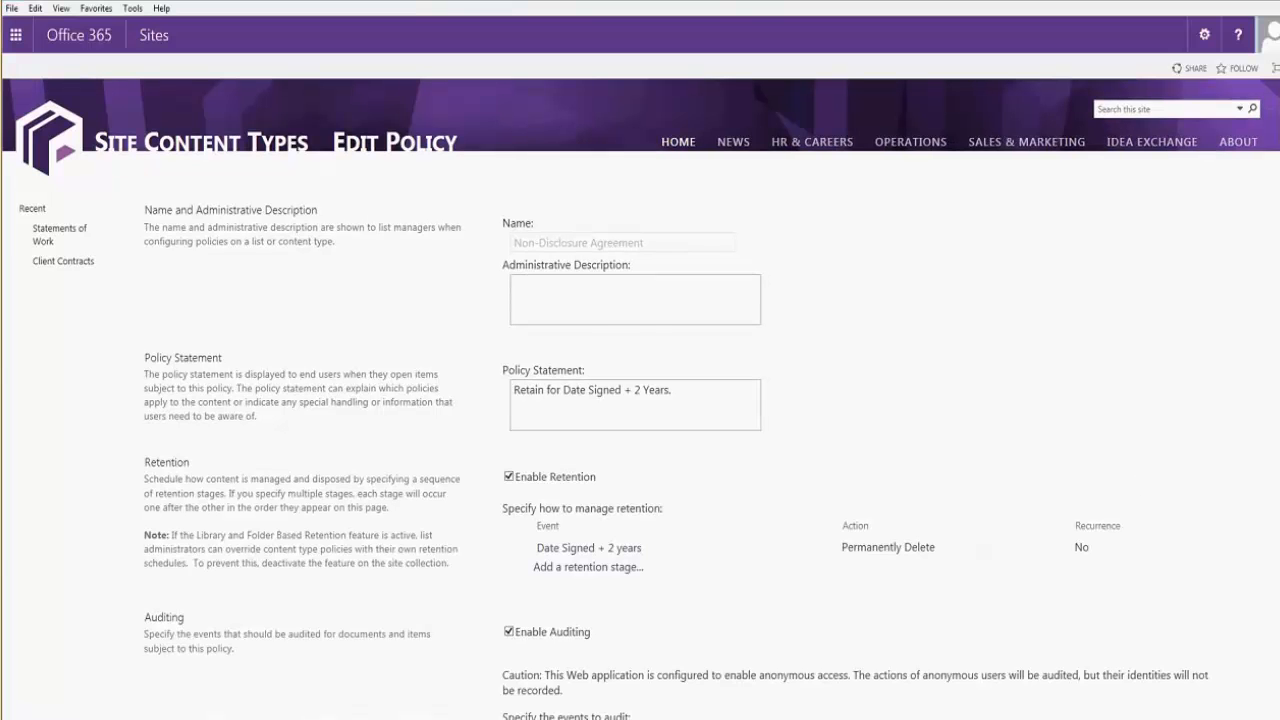
pyautogui.scroll(-5, 863, 509)
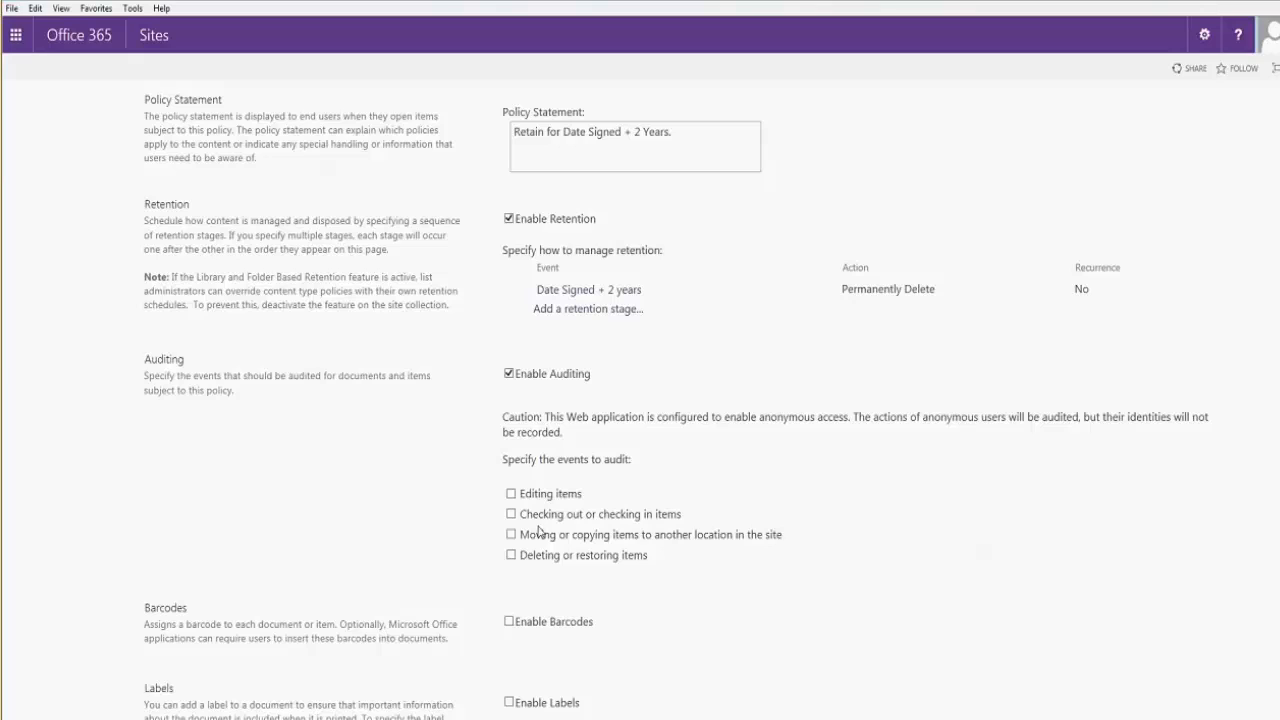
pyautogui.click(511, 494)
pyautogui.click(511, 514)
pyautogui.click(511, 535)
pyautogui.click(511, 556)
pyautogui.scroll(-3, 680, 400)
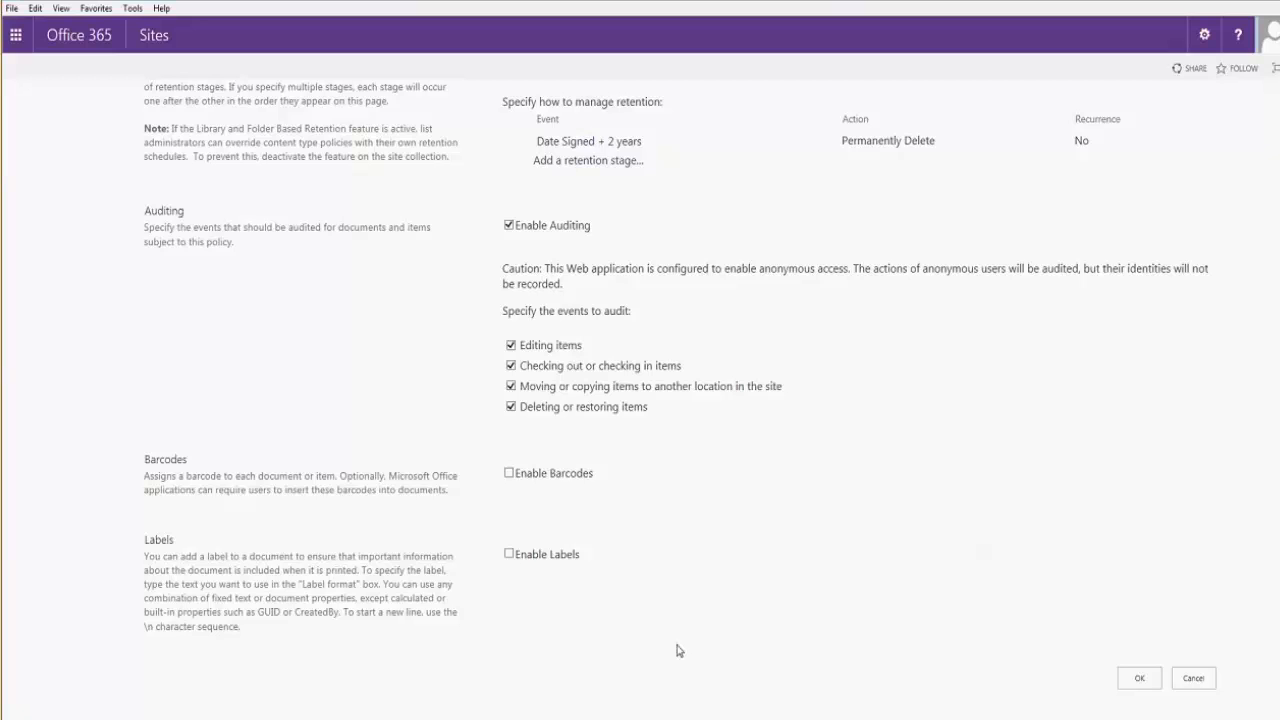
pyautogui.click(1125, 679)
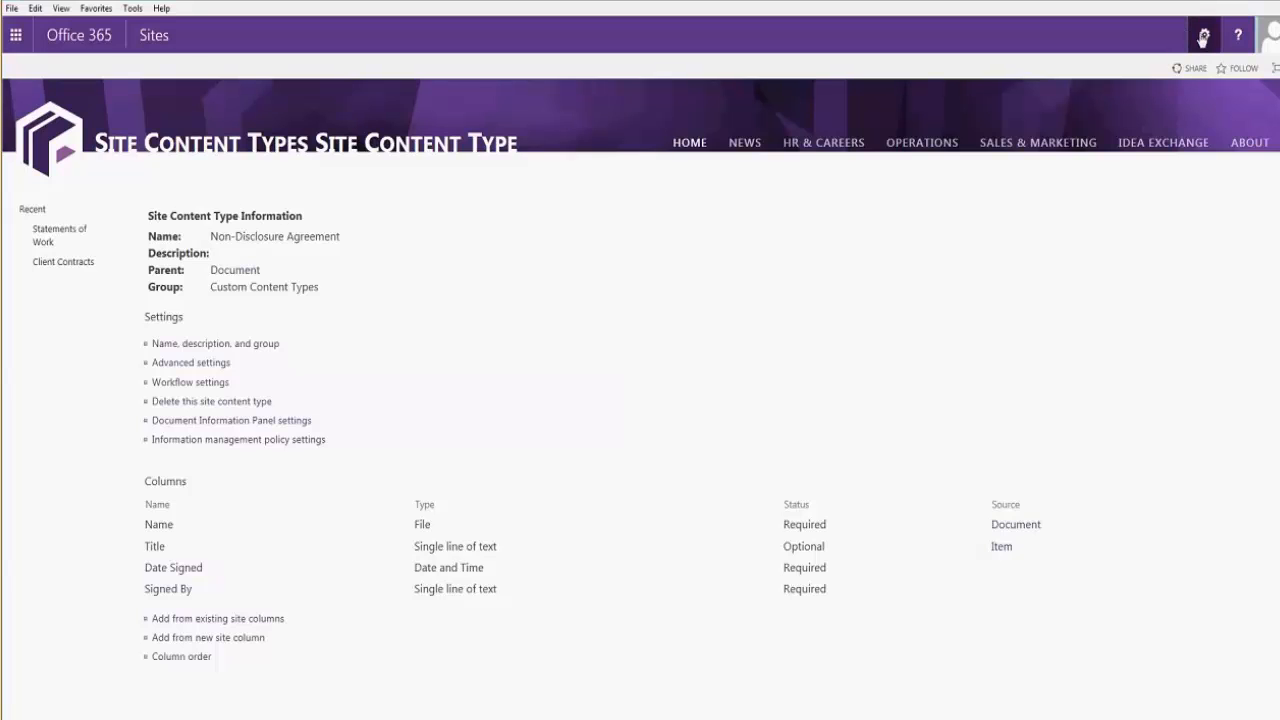
# Add a document library named 'Non-Disclosure Agreements' from Site contents.
pyautogui.click(1203, 36)
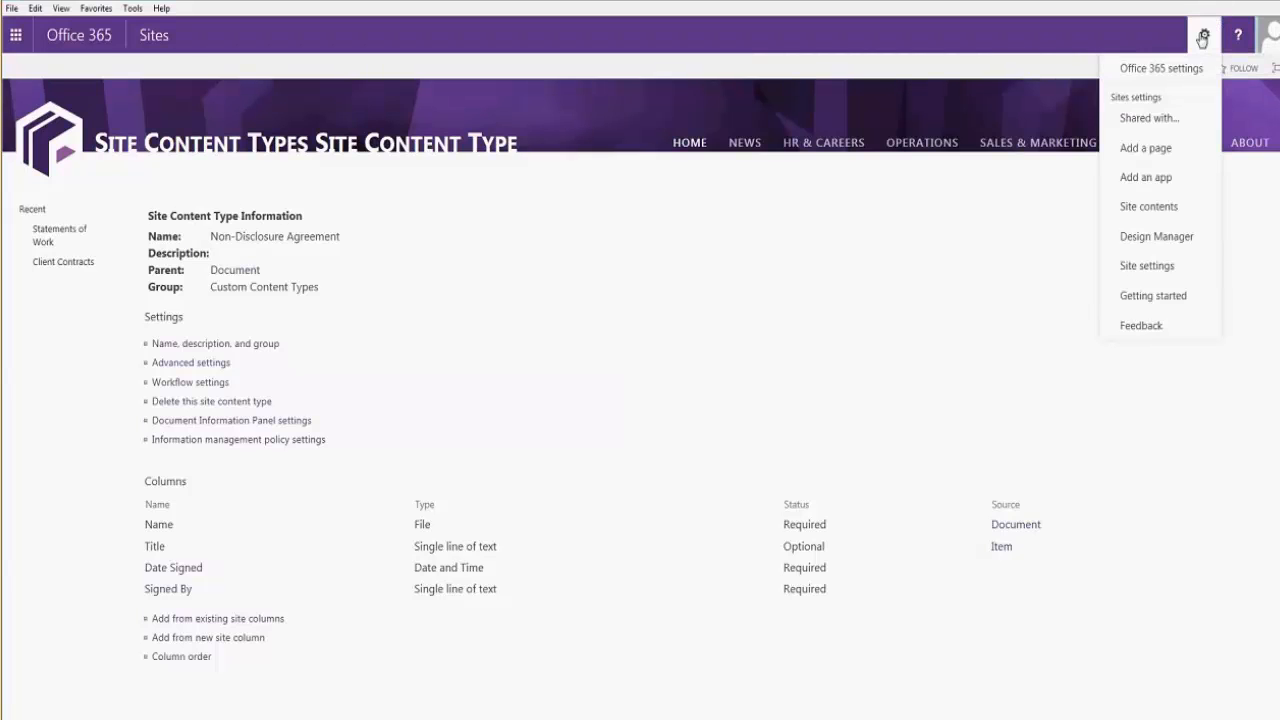
pyautogui.click(1150, 207)
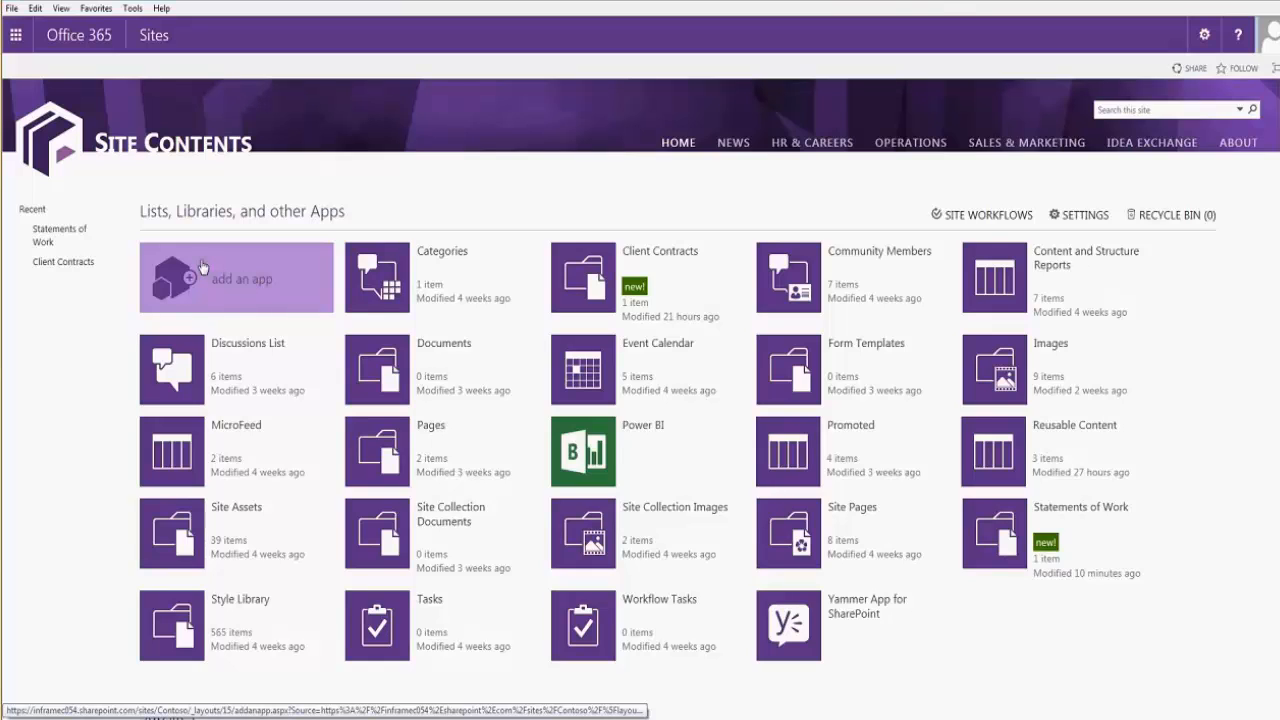
pyautogui.click(201, 265)
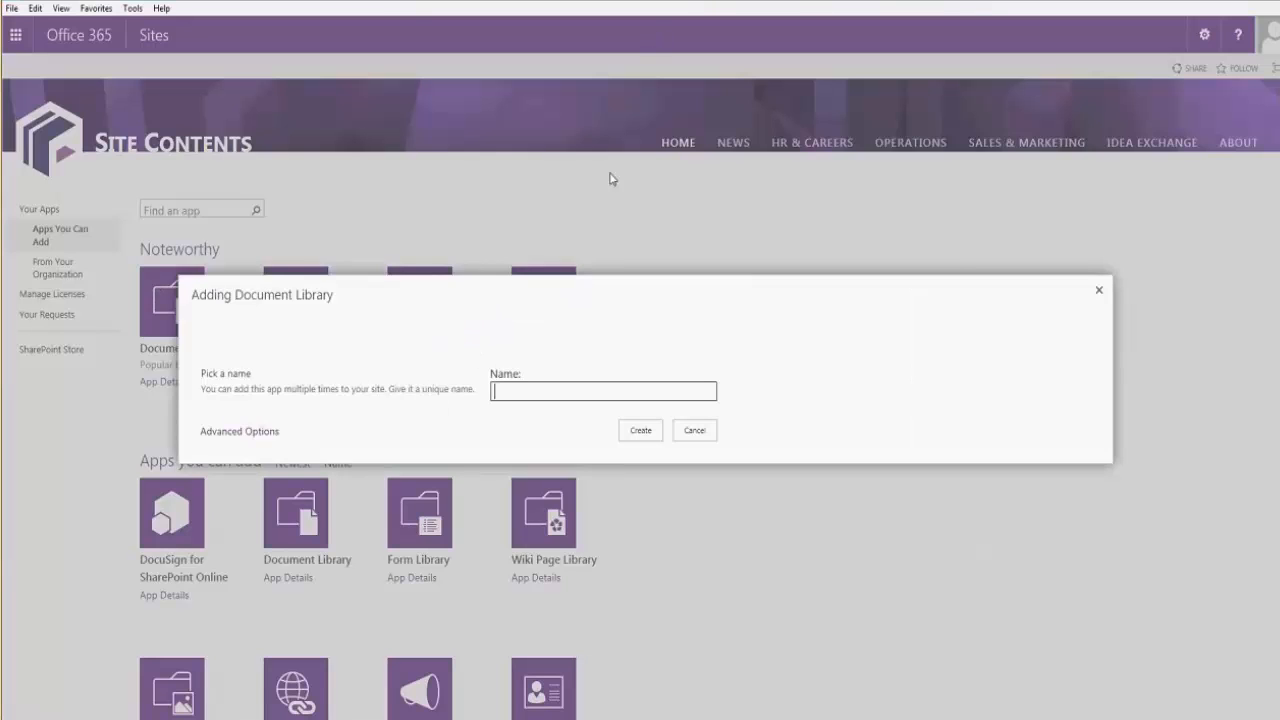
pyautogui.write('Non-Disclosure Agreements')
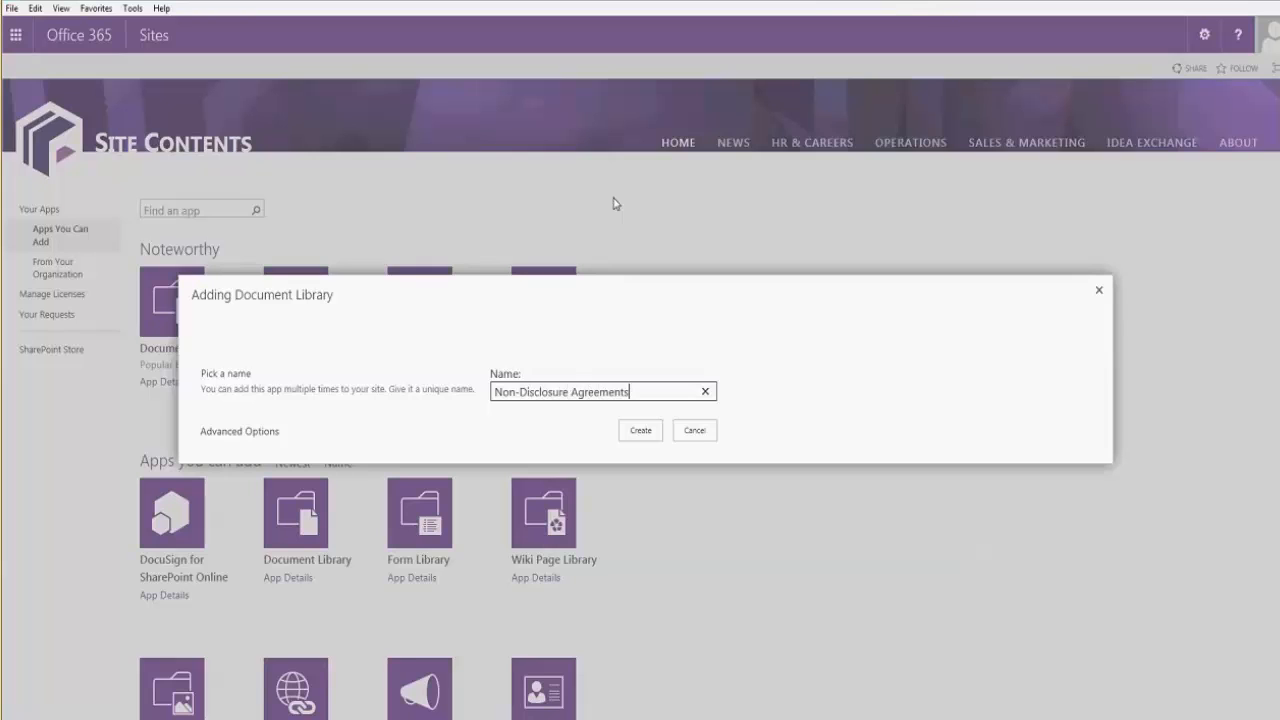
pyautogui.click(652, 429)
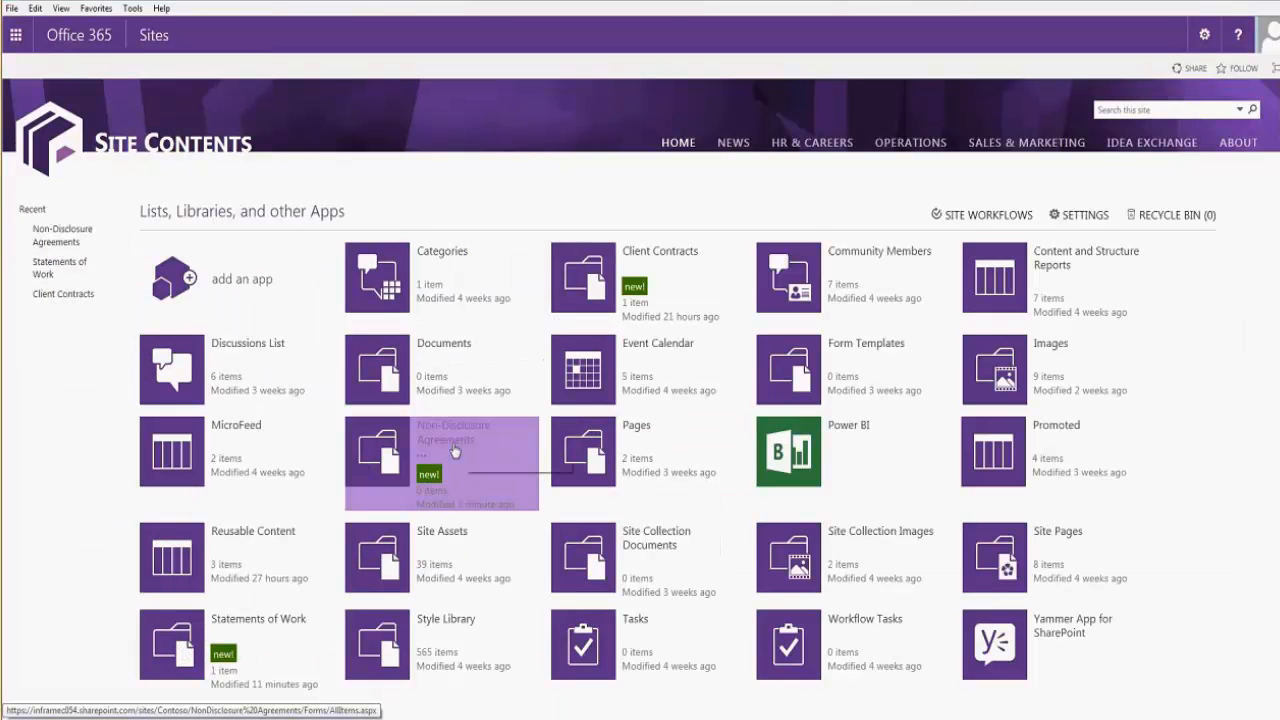
# Set Allow management of content types to Yes in the library's advanced settings.
pyautogui.click(381, 465)
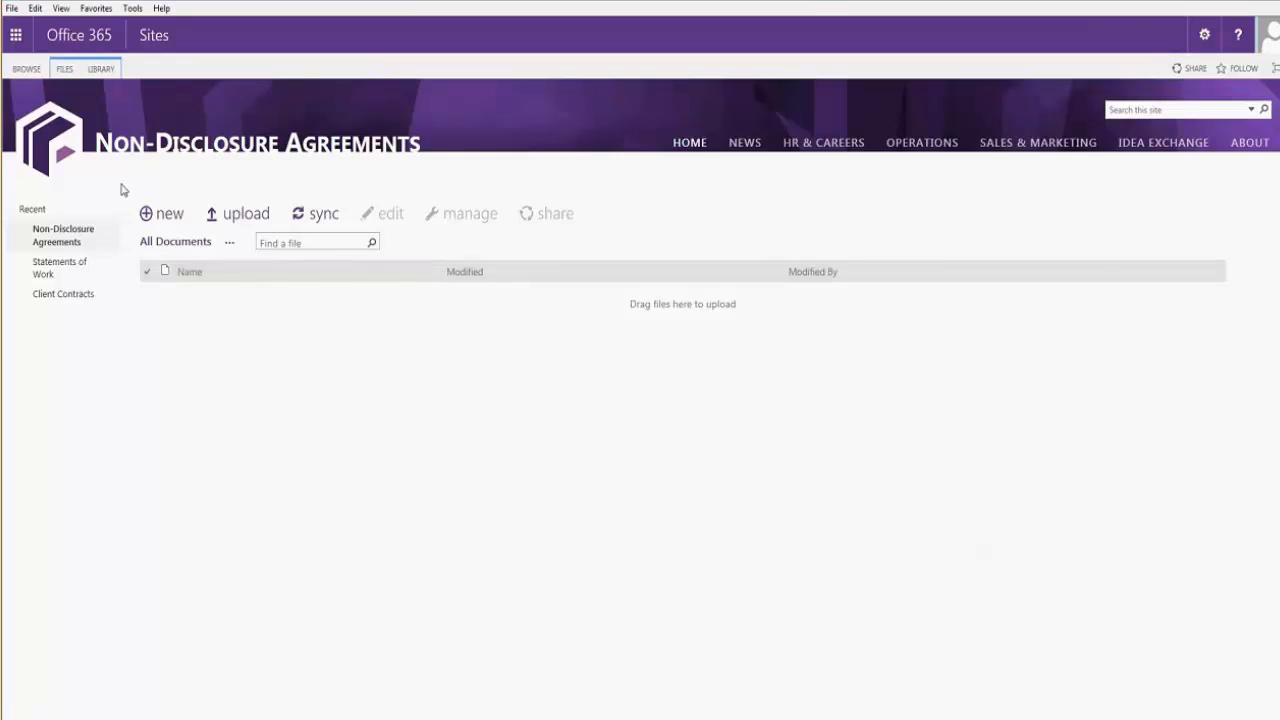
pyautogui.click(104, 69)
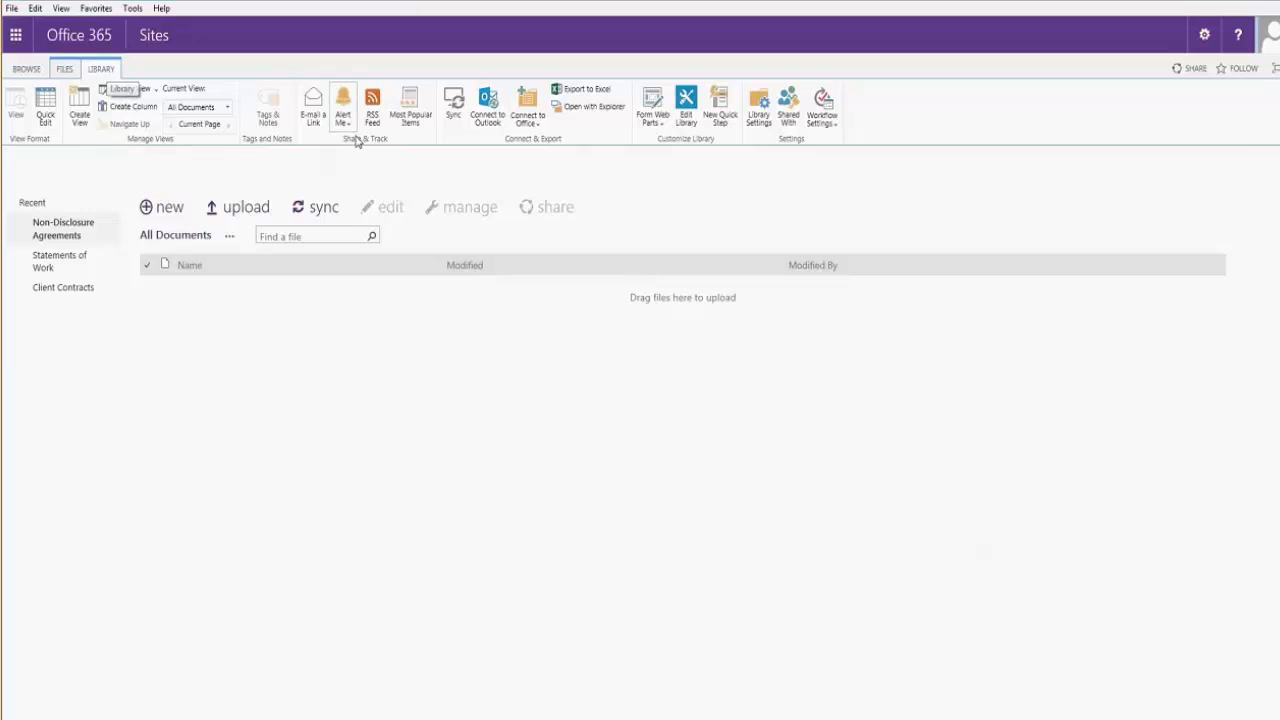
pyautogui.click(760, 121)
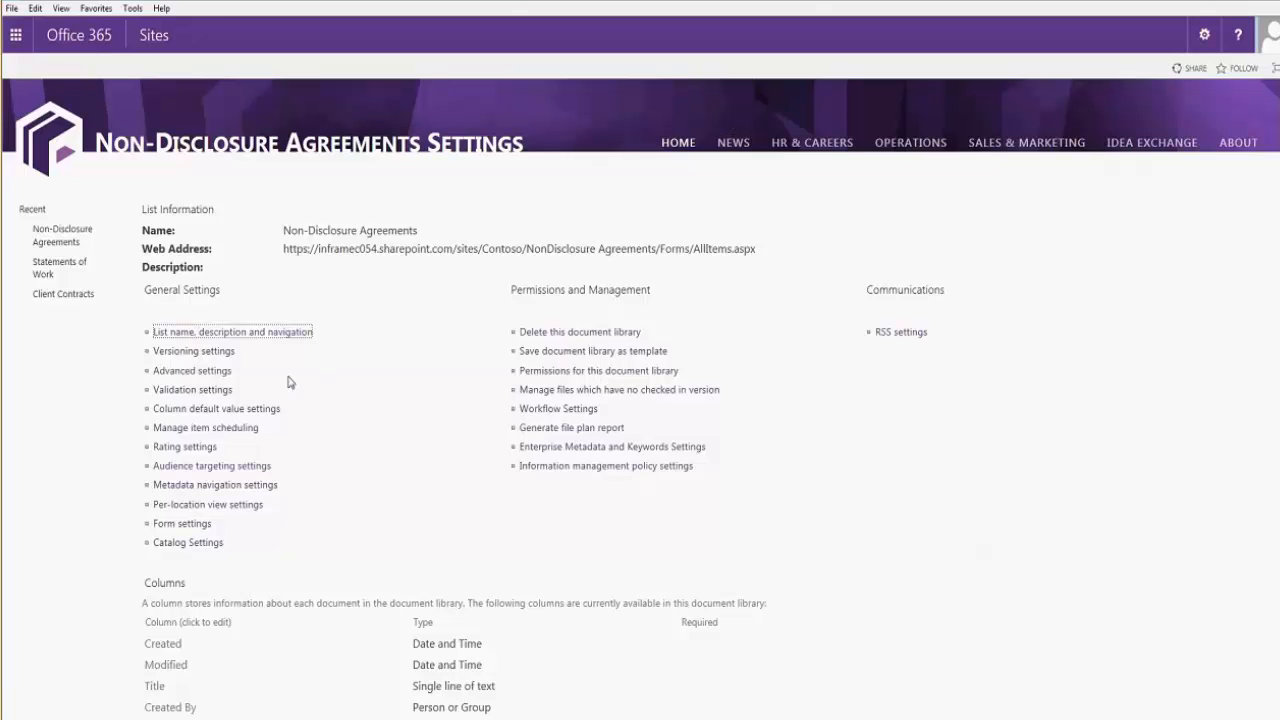
pyautogui.click(221, 373)
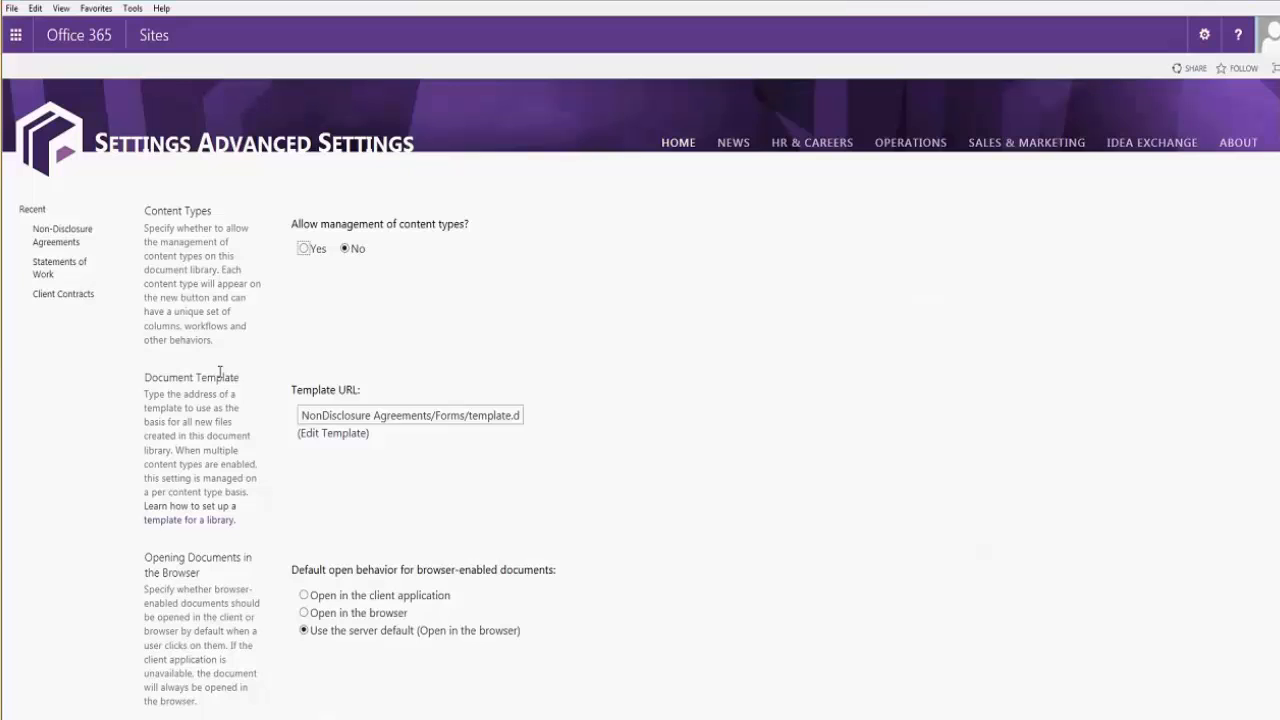
pyautogui.click(304, 249)
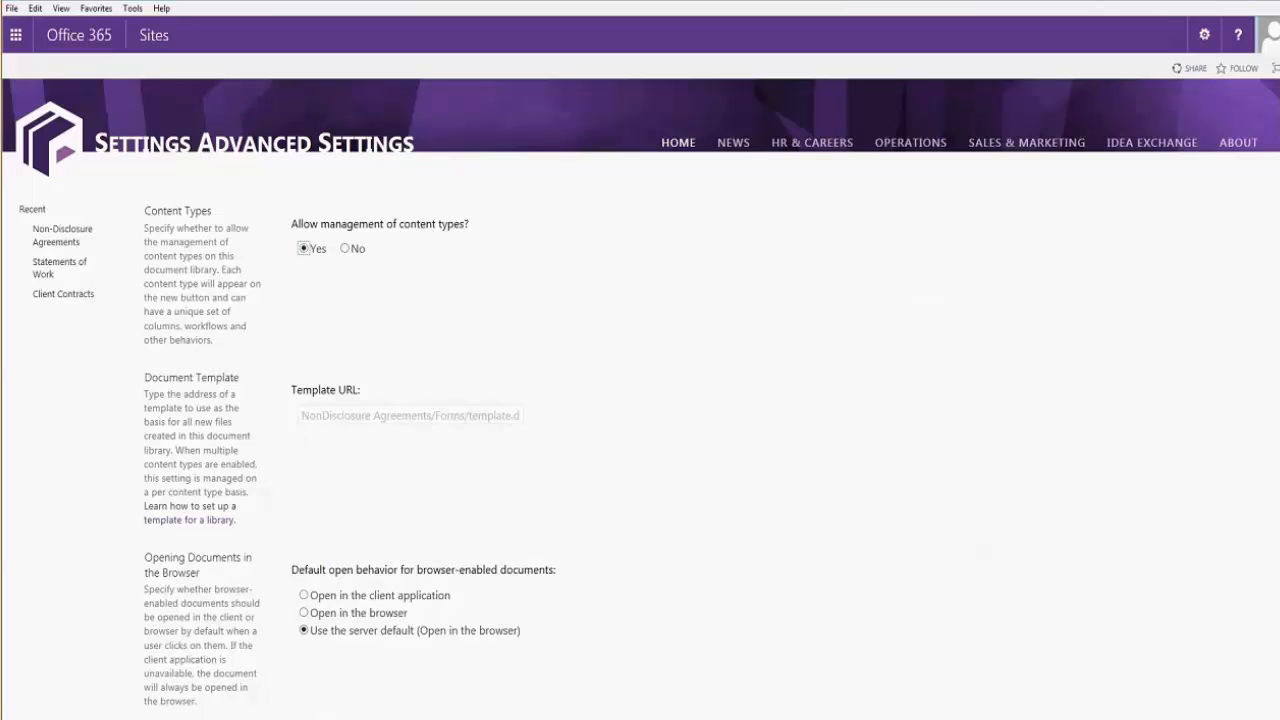
pyautogui.scroll(-7, 640, 400)
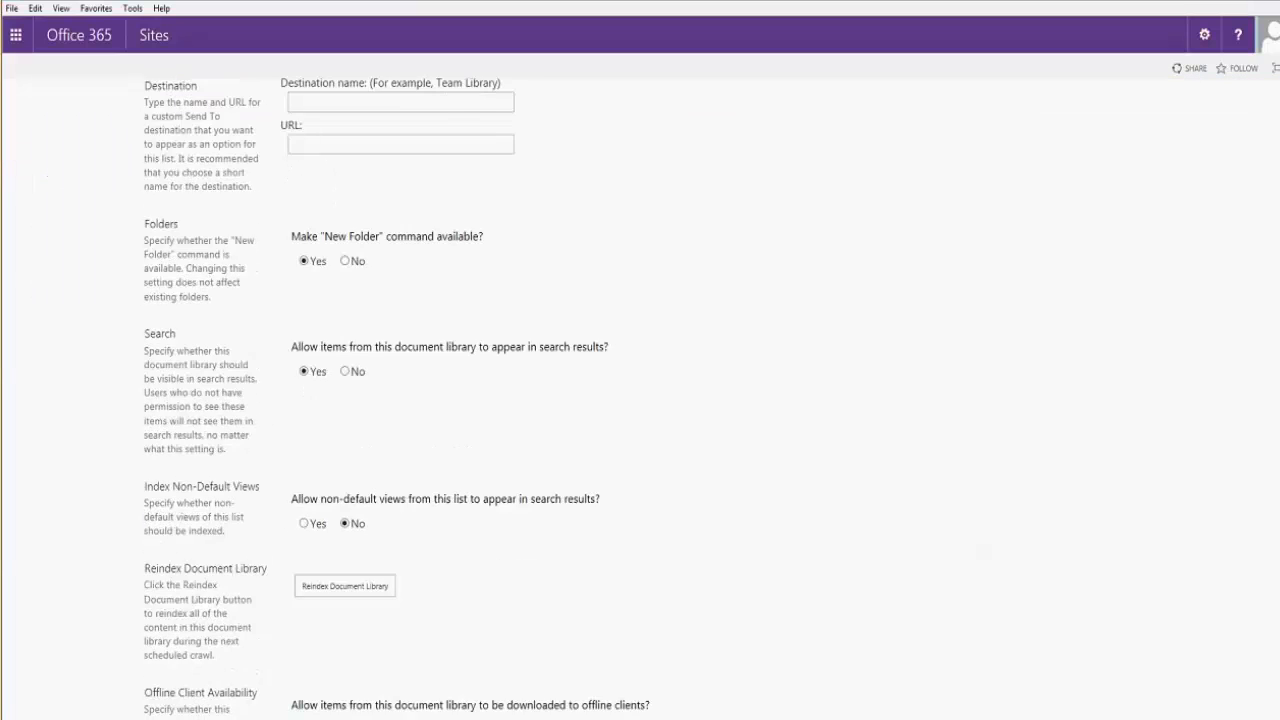
pyautogui.scroll(-10, 640, 400)
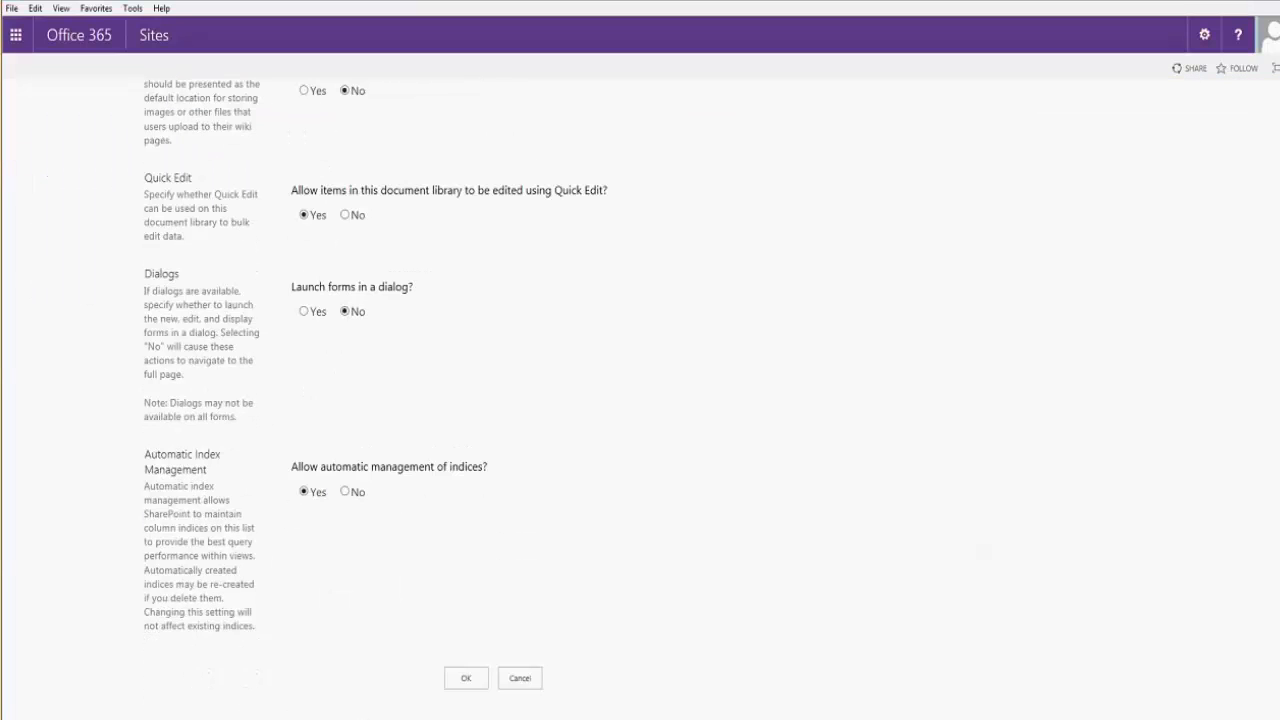
pyautogui.click(466, 680)
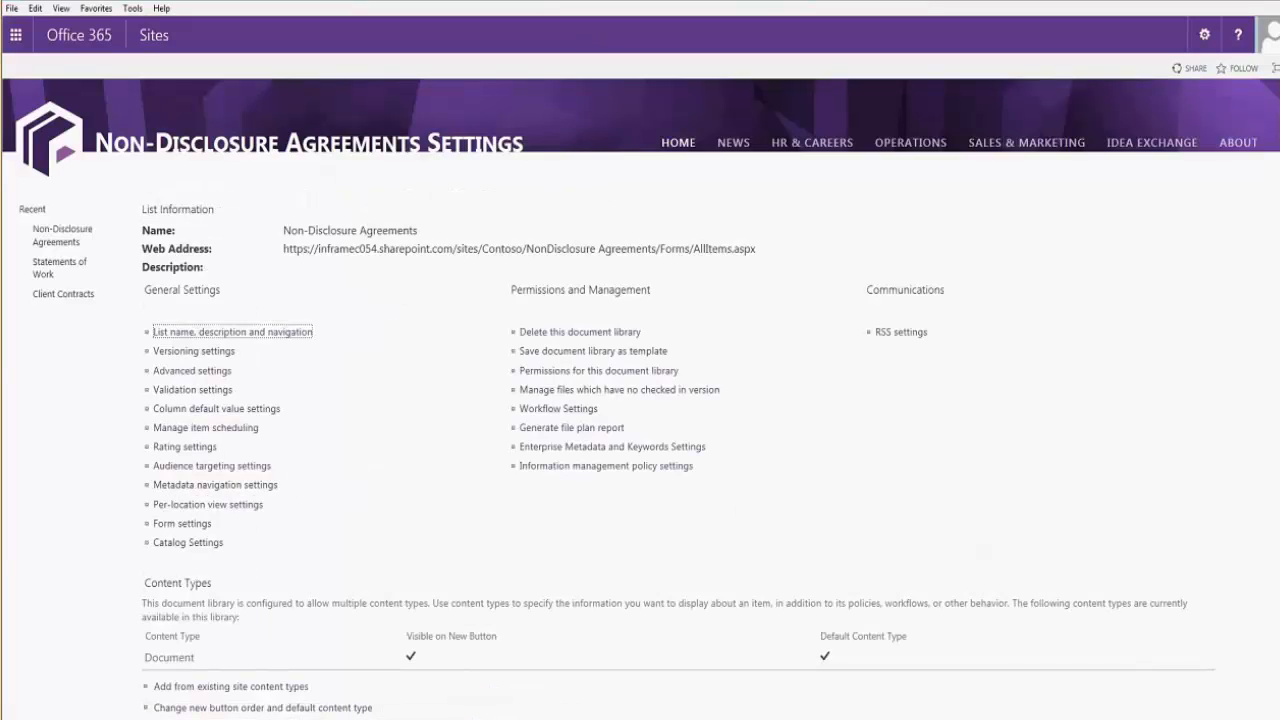
pyautogui.scroll(-1, 640, 400)
pyautogui.scroll(-2, 640, 400)
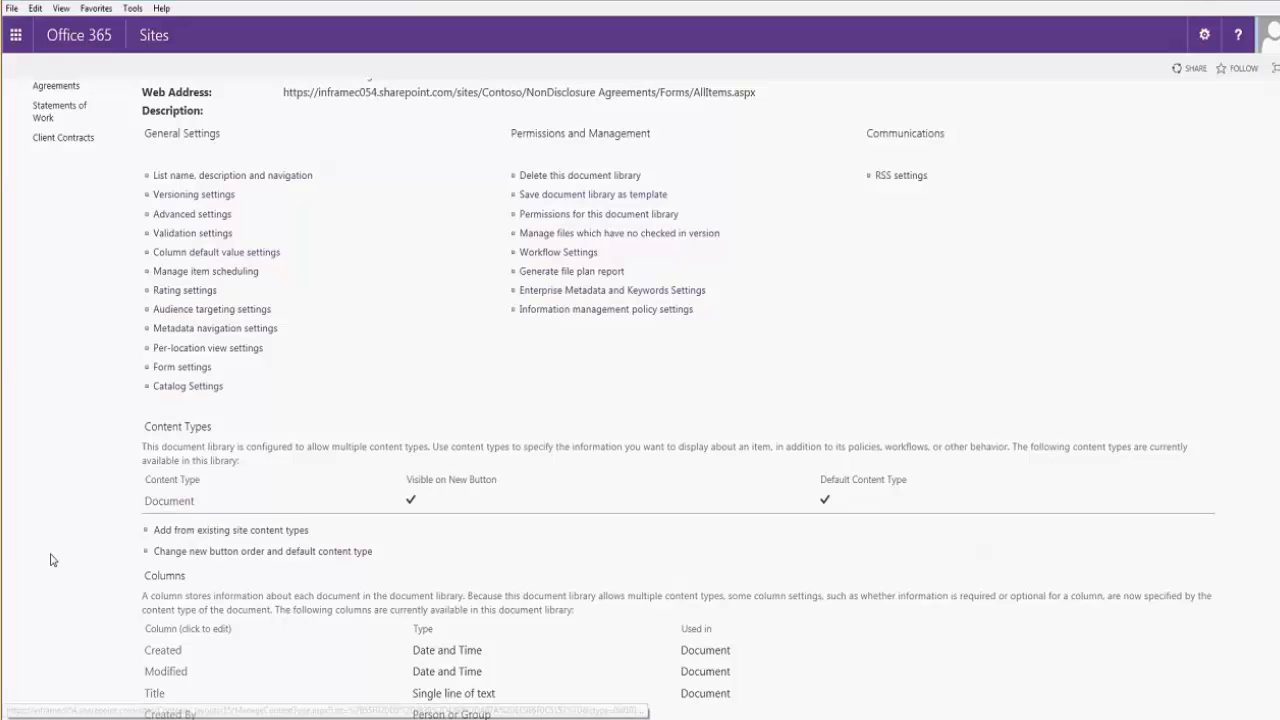
# Add the Non-Disclosure Agreement content type from Custom Content Types to the library.
pyautogui.click(220, 538)
pyautogui.click(536, 240)
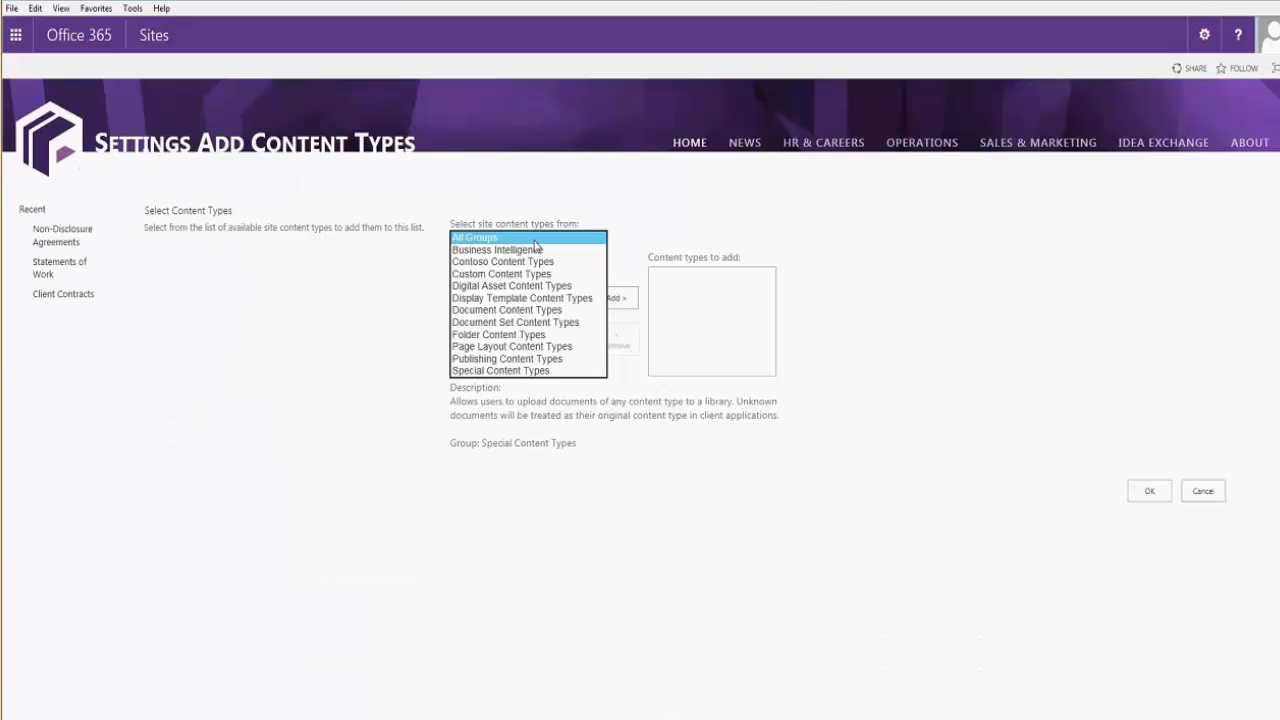
pyautogui.click(507, 274)
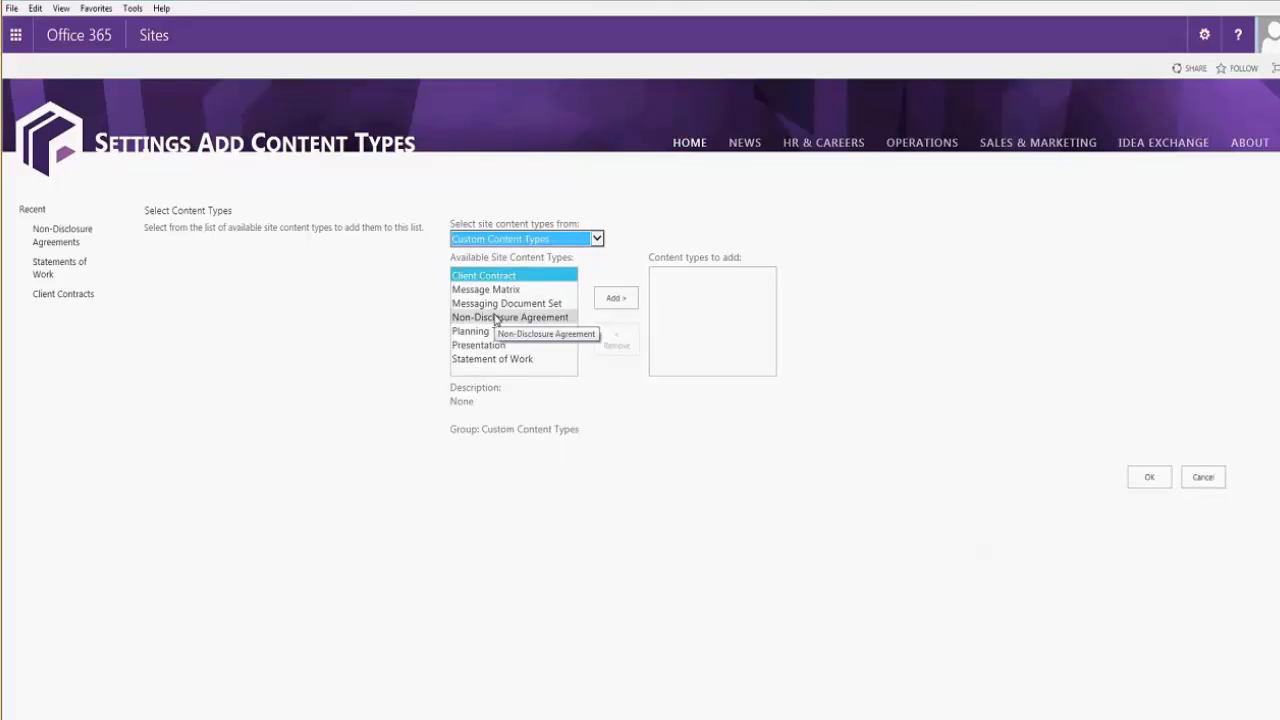
pyautogui.click(494, 318)
pyautogui.click(607, 298)
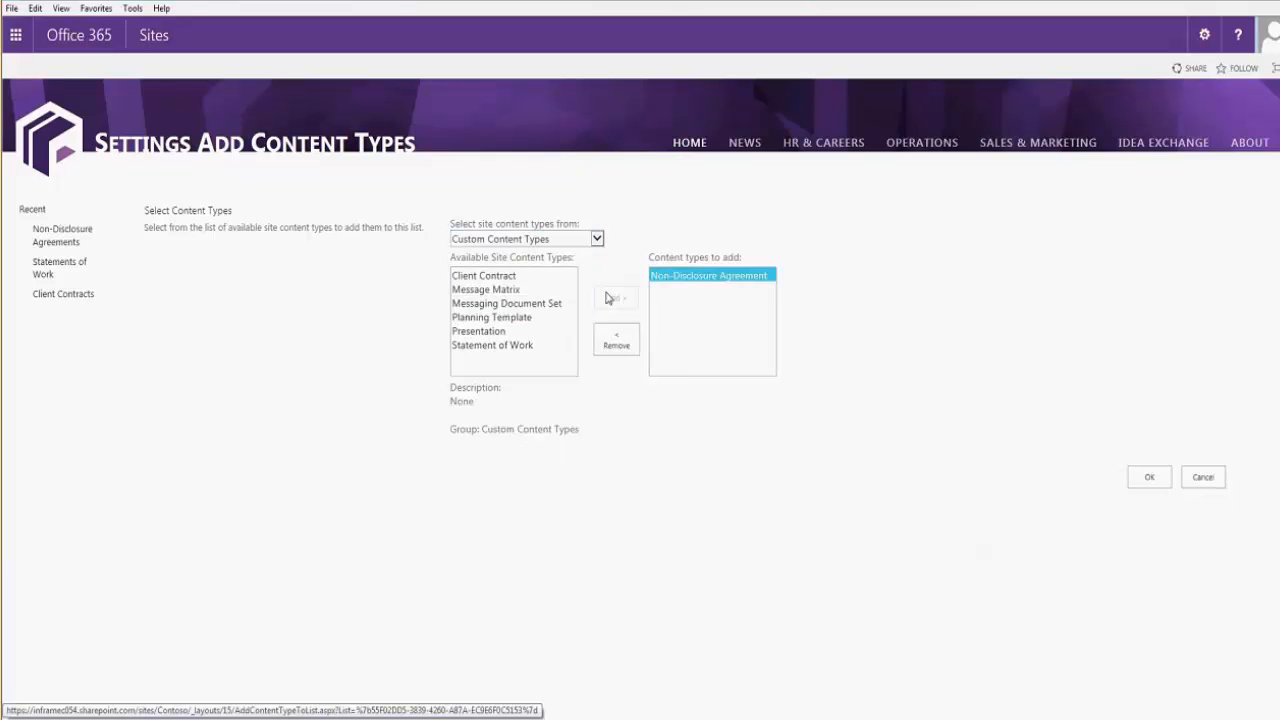
pyautogui.click(1149, 478)
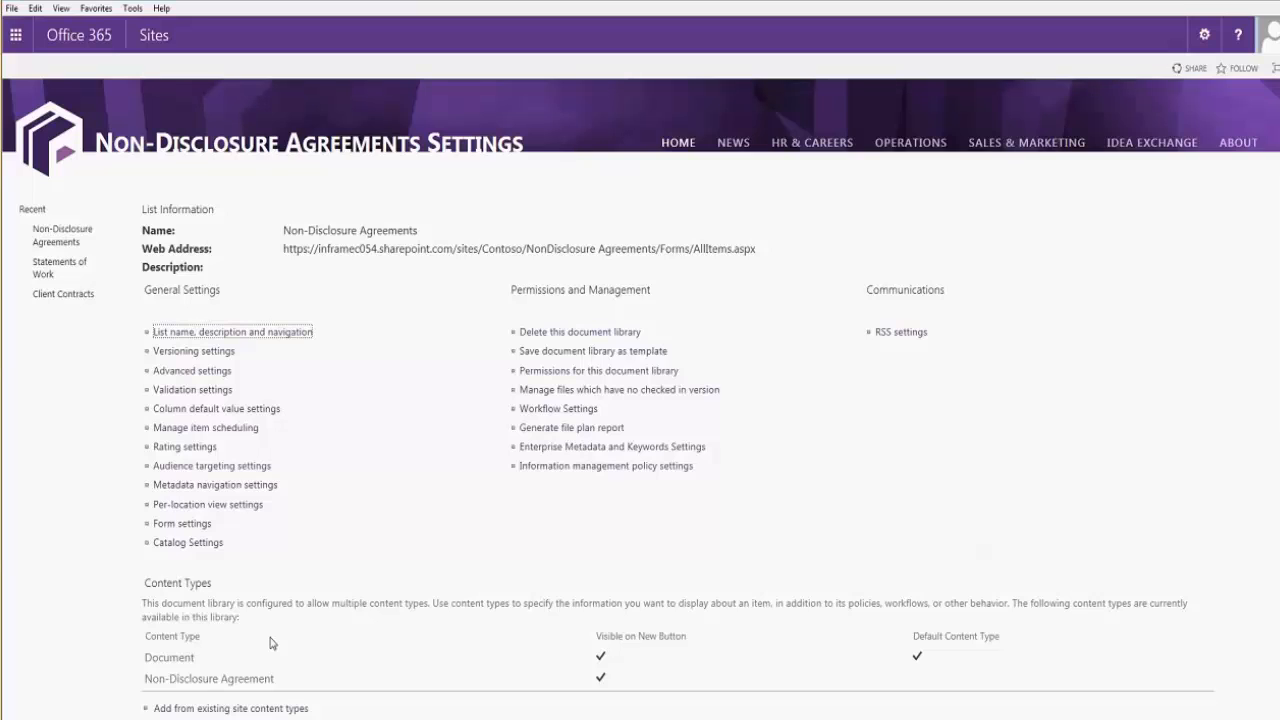
# Delete the Document content type from the library.
pyautogui.click(169, 658)
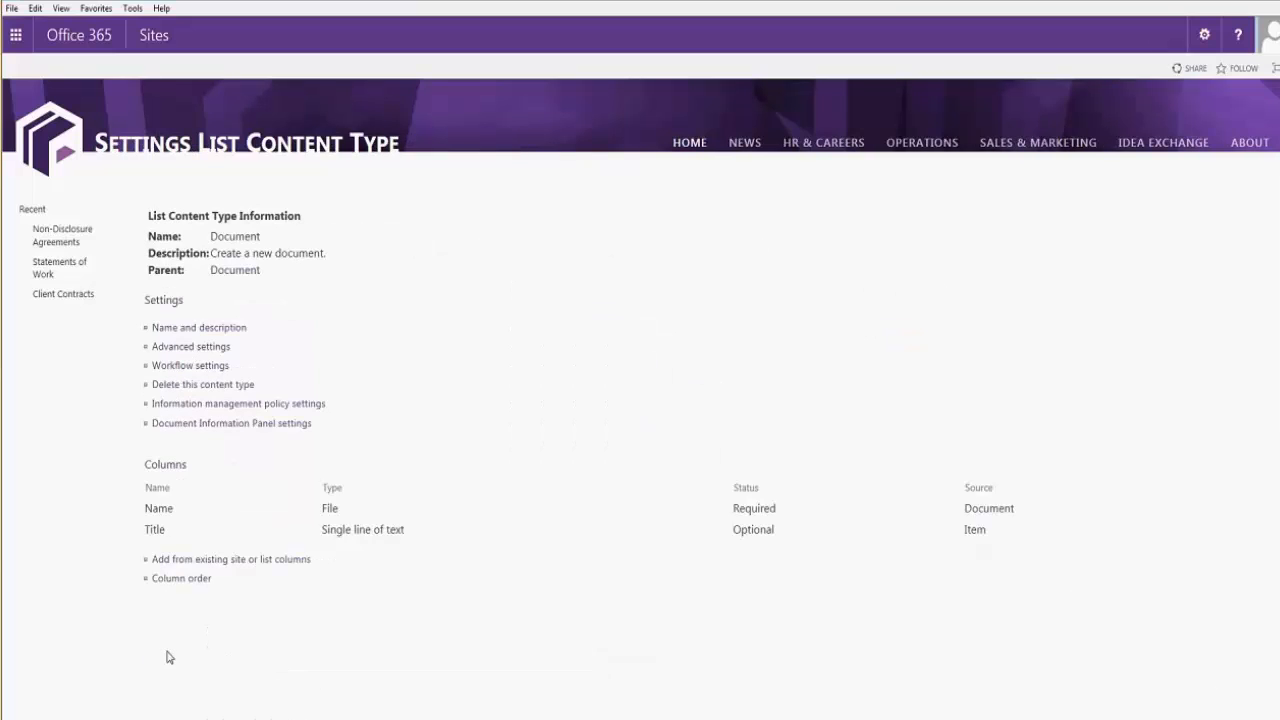
pyautogui.click(220, 386)
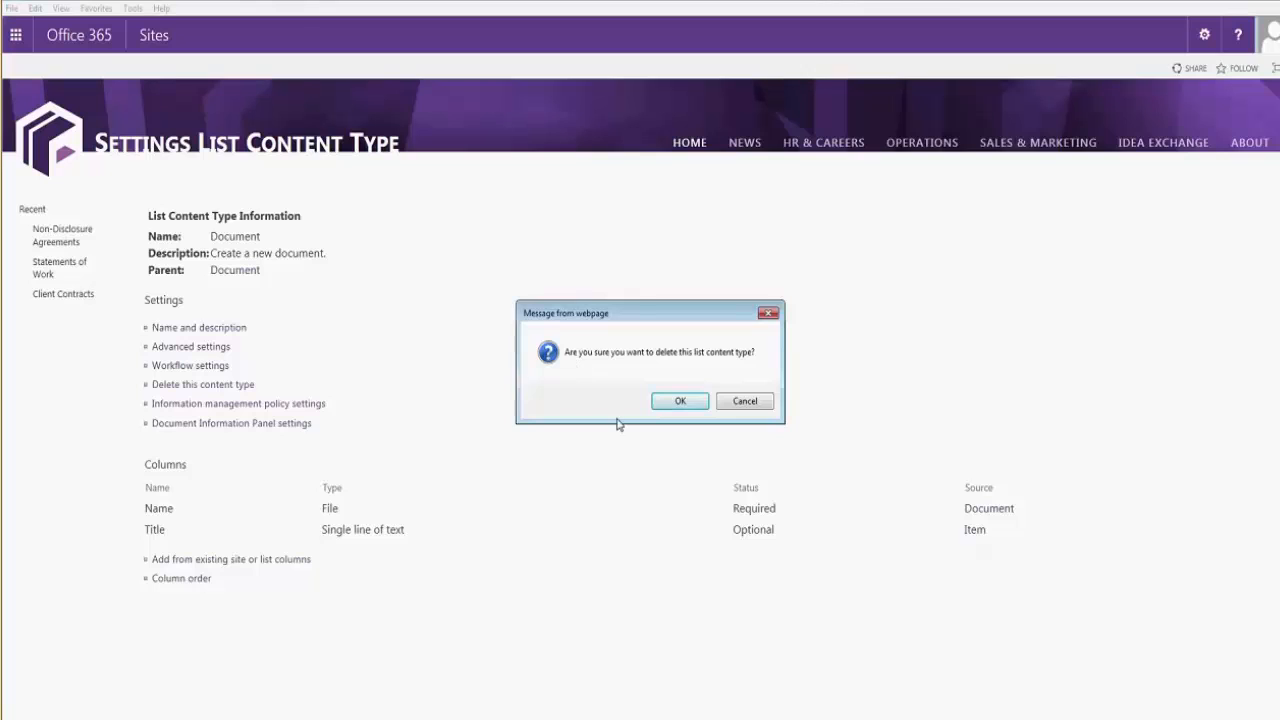
pyautogui.click(678, 401)
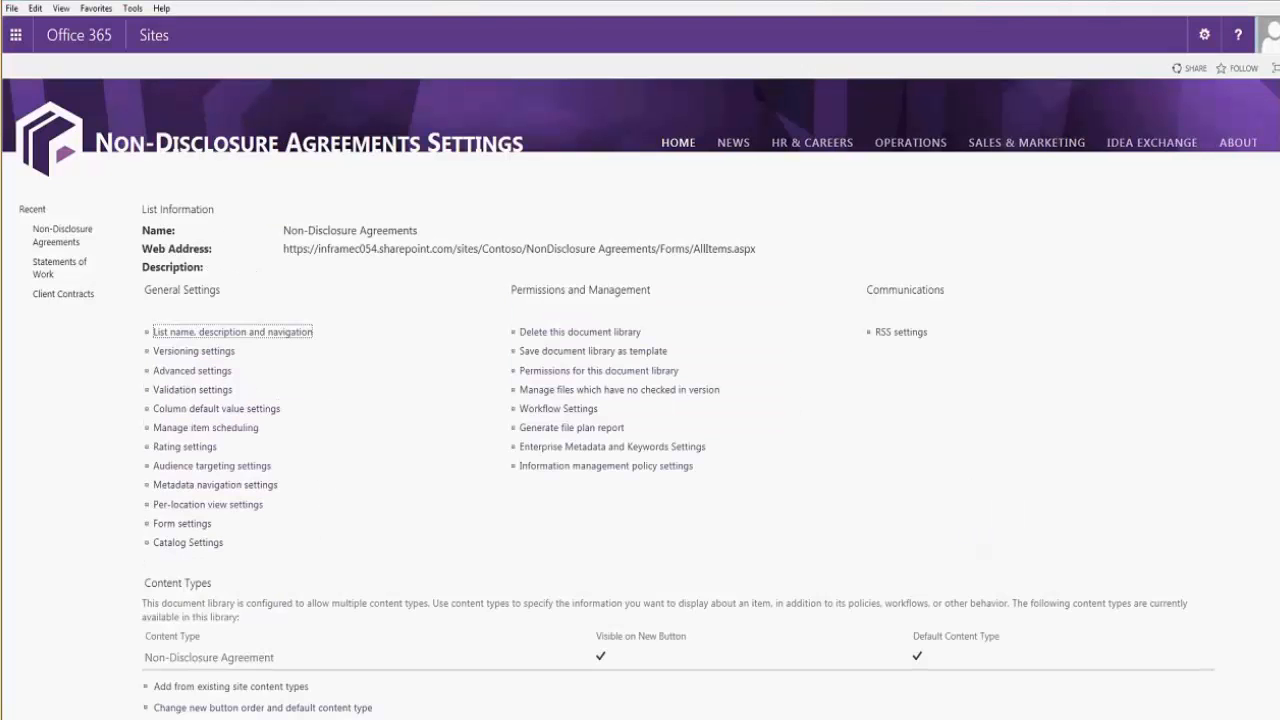
pyautogui.scroll(-3, 640, 400)
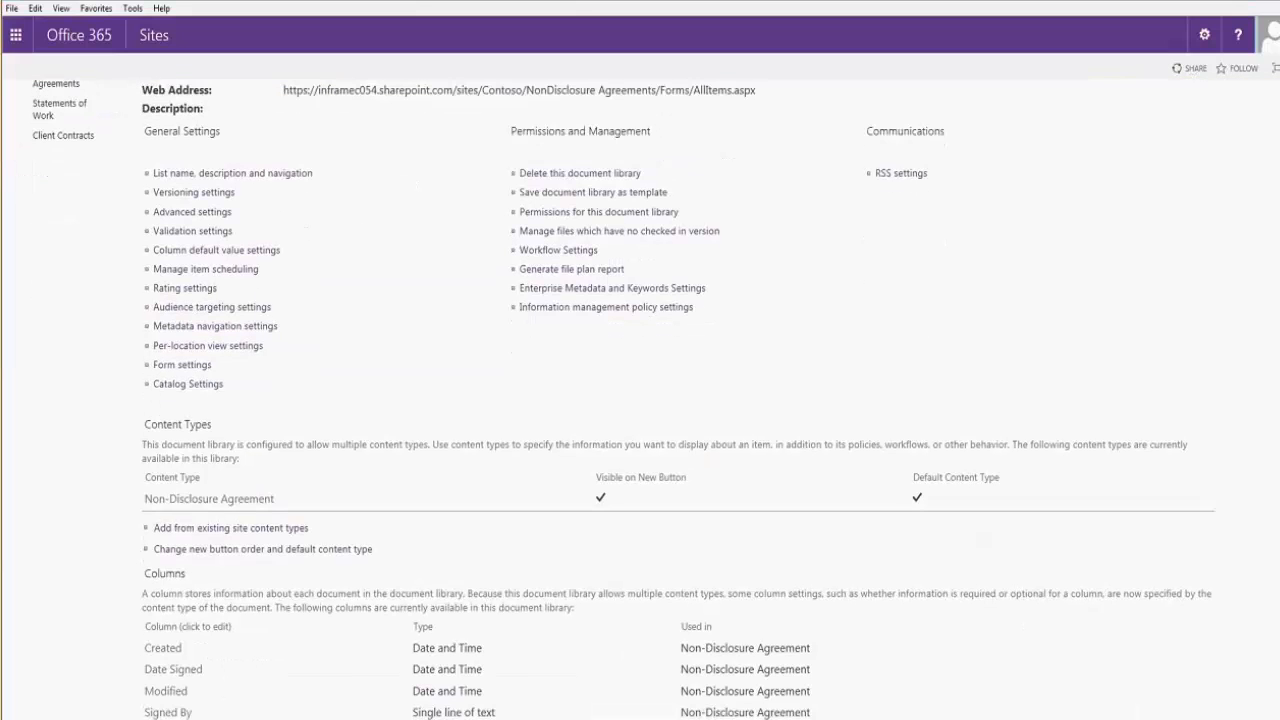
pyautogui.scroll(3, 640, 400)
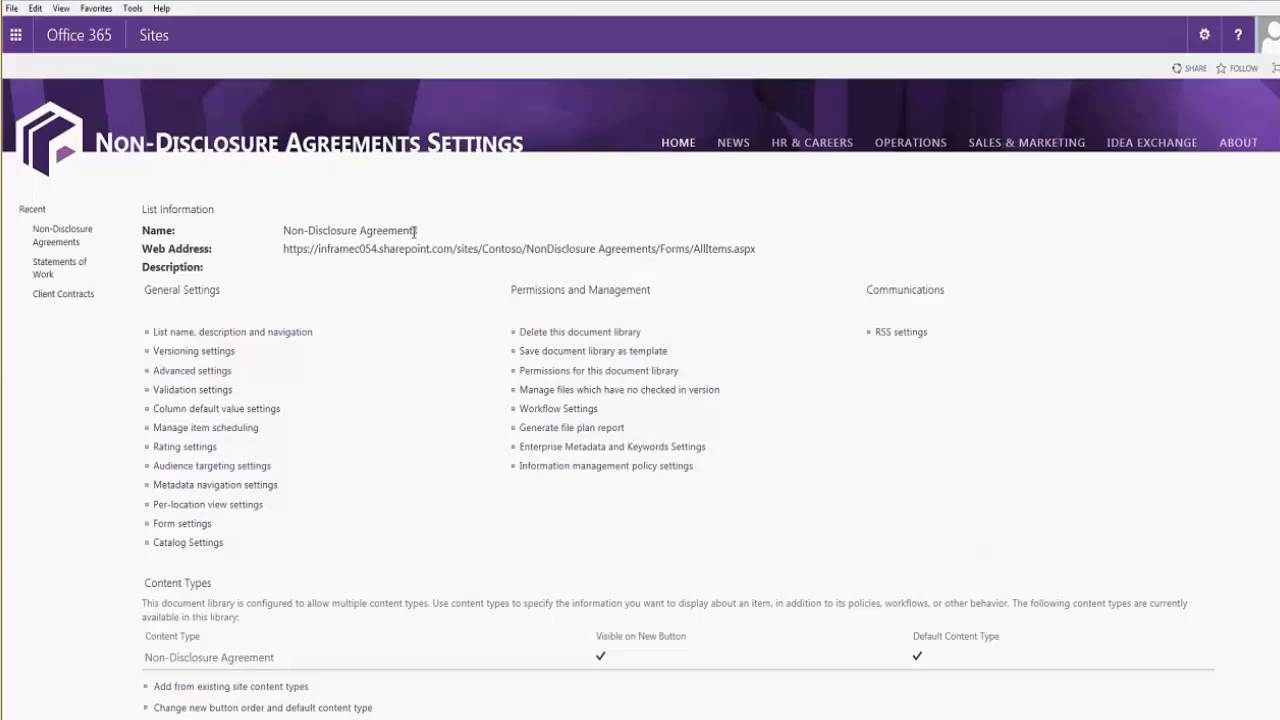
# Upload Test6.PNG to Non-Disclosure Agreements with Date Signed 2/3/2015 and the signer's name, then check it in.
pyautogui.click(69, 245)
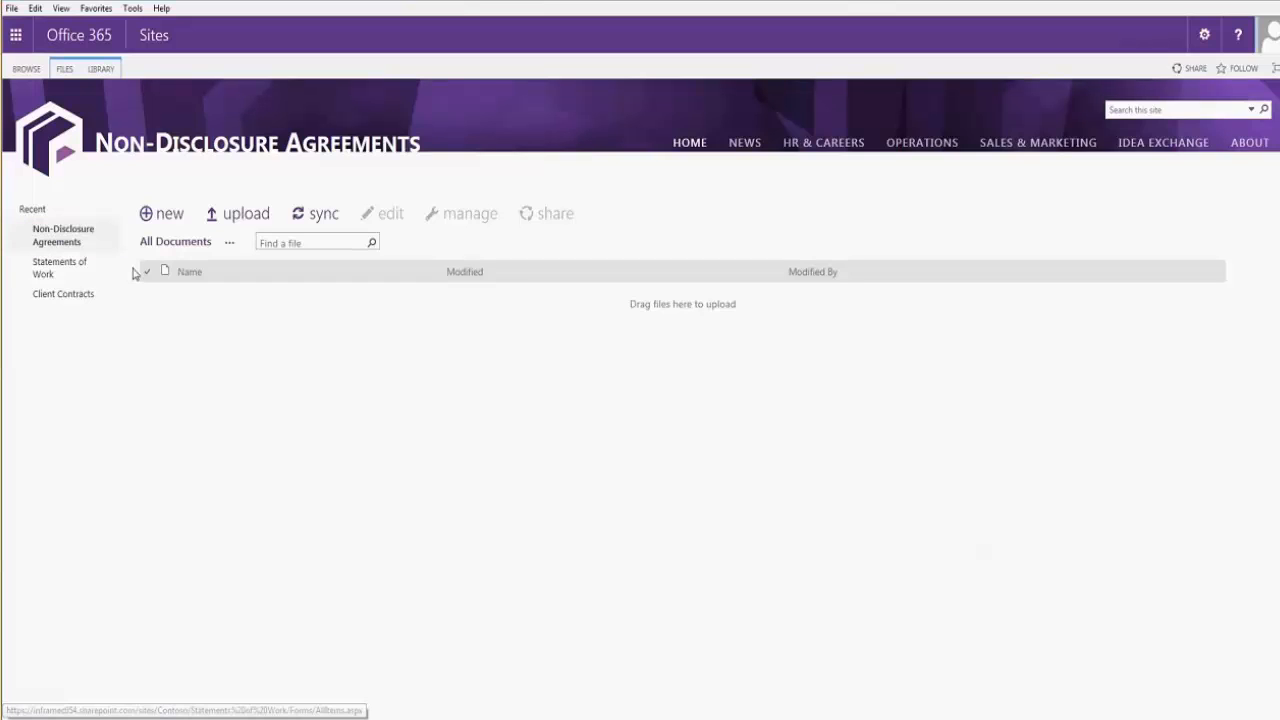
pyautogui.click(233, 221)
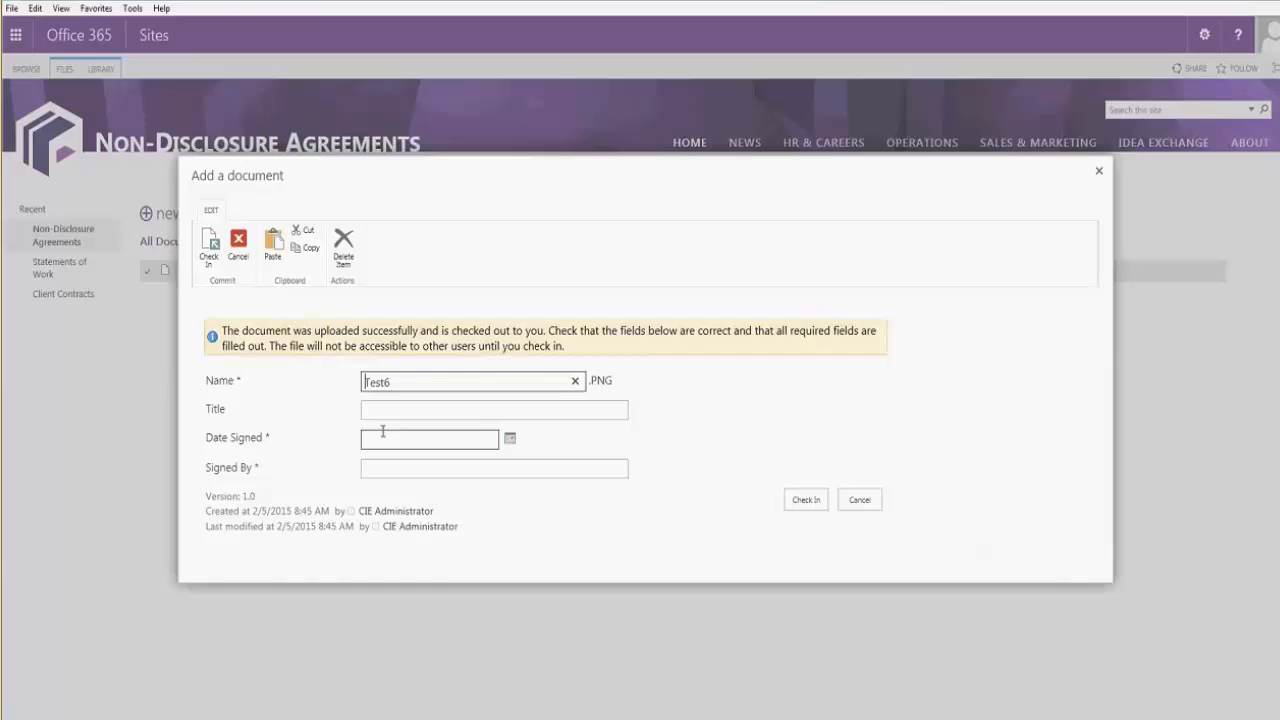
pyautogui.click(510, 439)
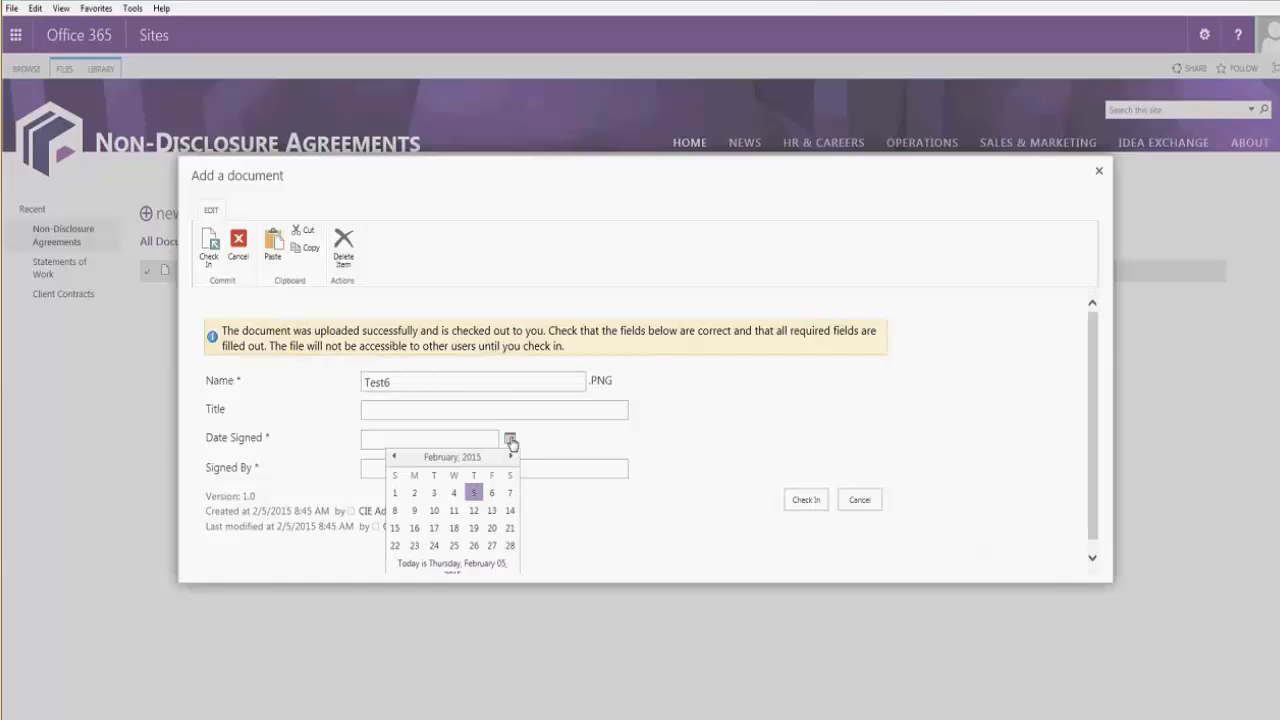
pyautogui.click(435, 498)
pyautogui.click(403, 475)
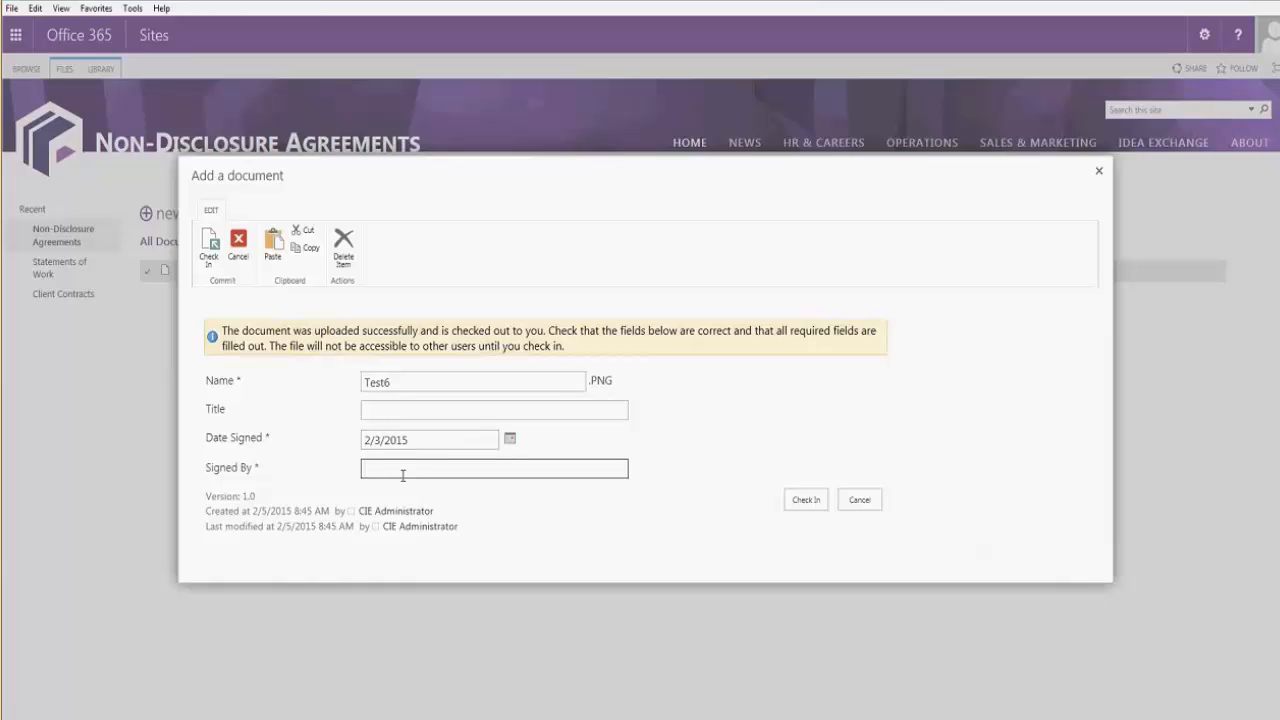
pyautogui.write('Kelly Cressley')
pyautogui.click(798, 510)
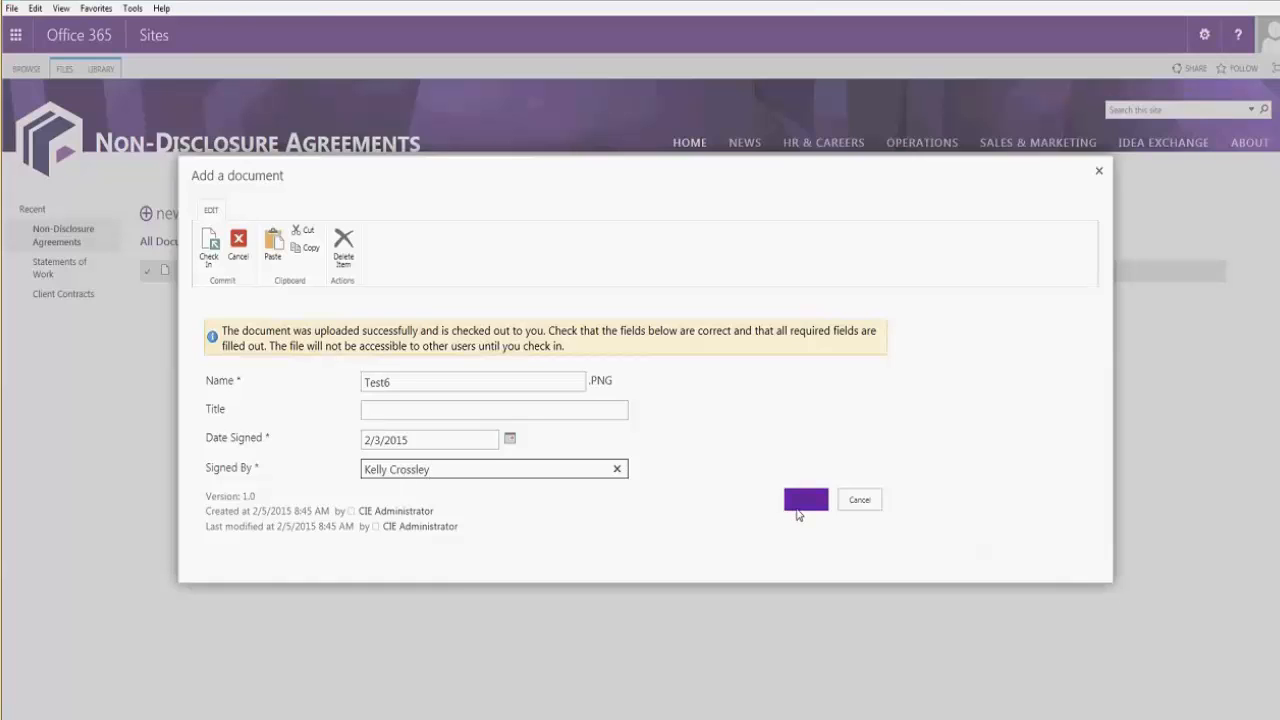